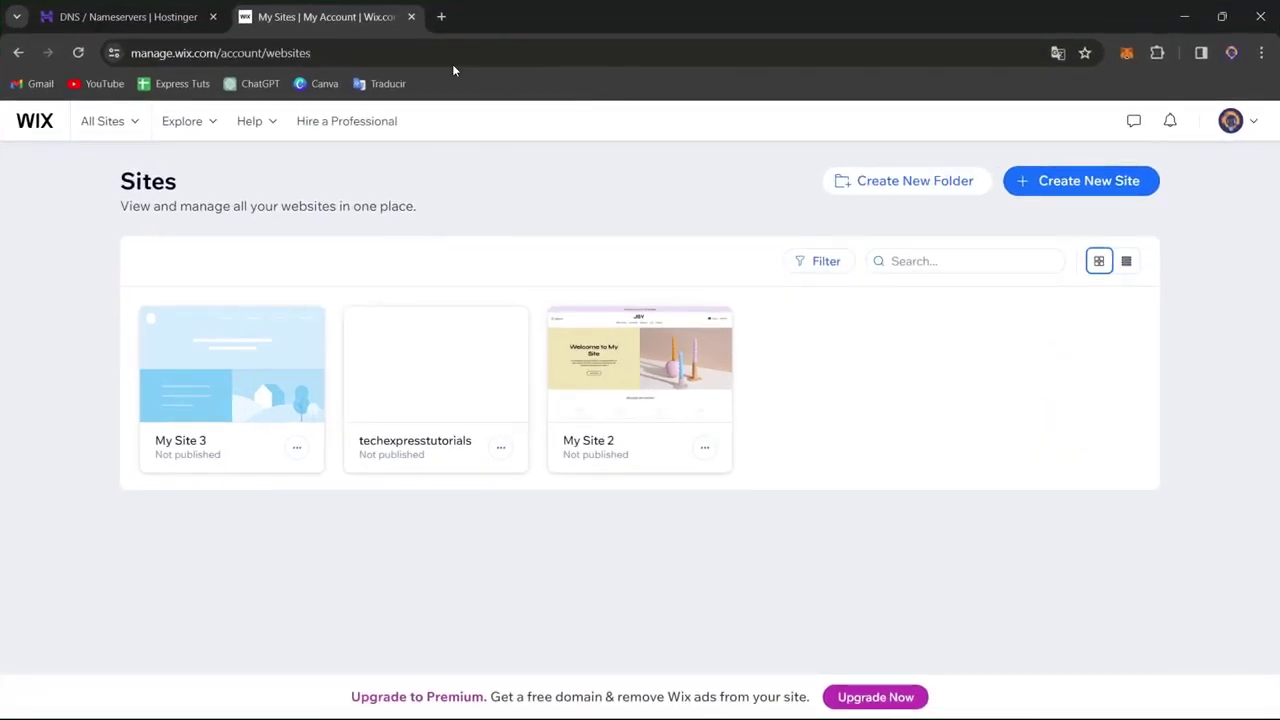
Switch to Hostinger, leave the DNS records page and open the Domains section of the account
{"action": "left_click", "coordinate": [160, 14]}
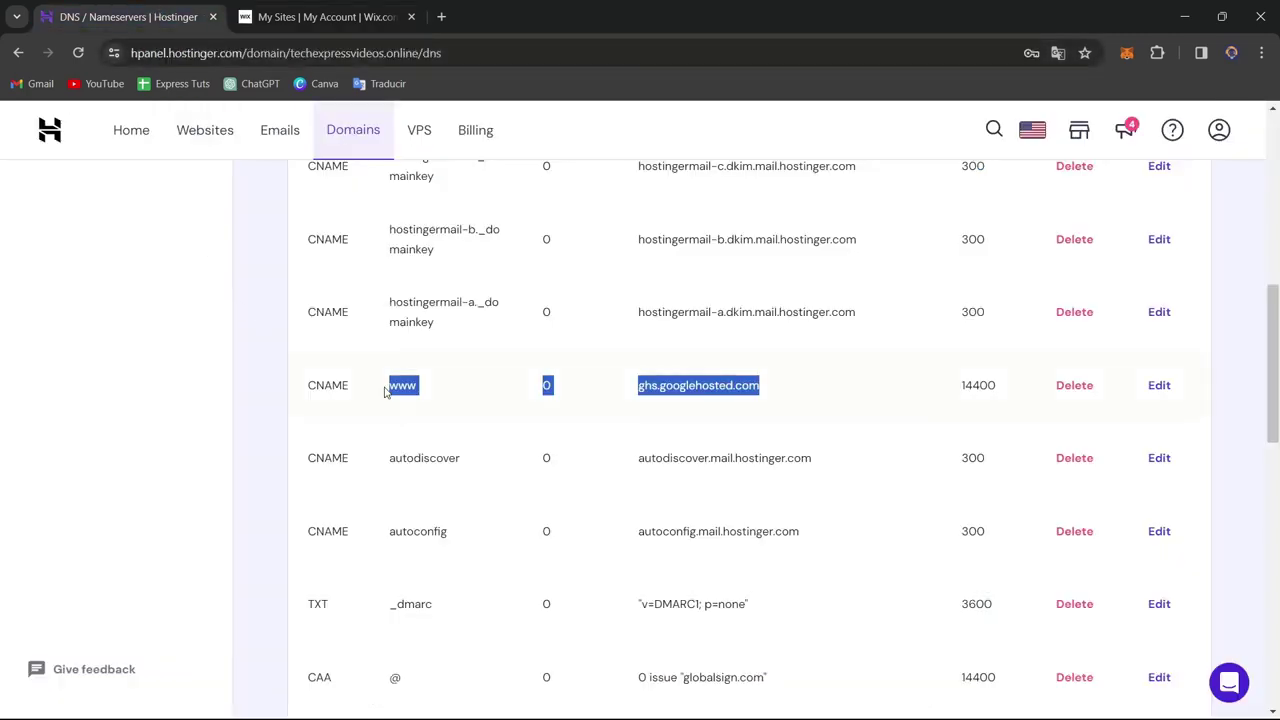
{"action": "scroll", "coordinate": [306, 343], "scroll_direction": "up", "scroll_amount": 15}
{"action": "left_click", "coordinate": [52, 130]}
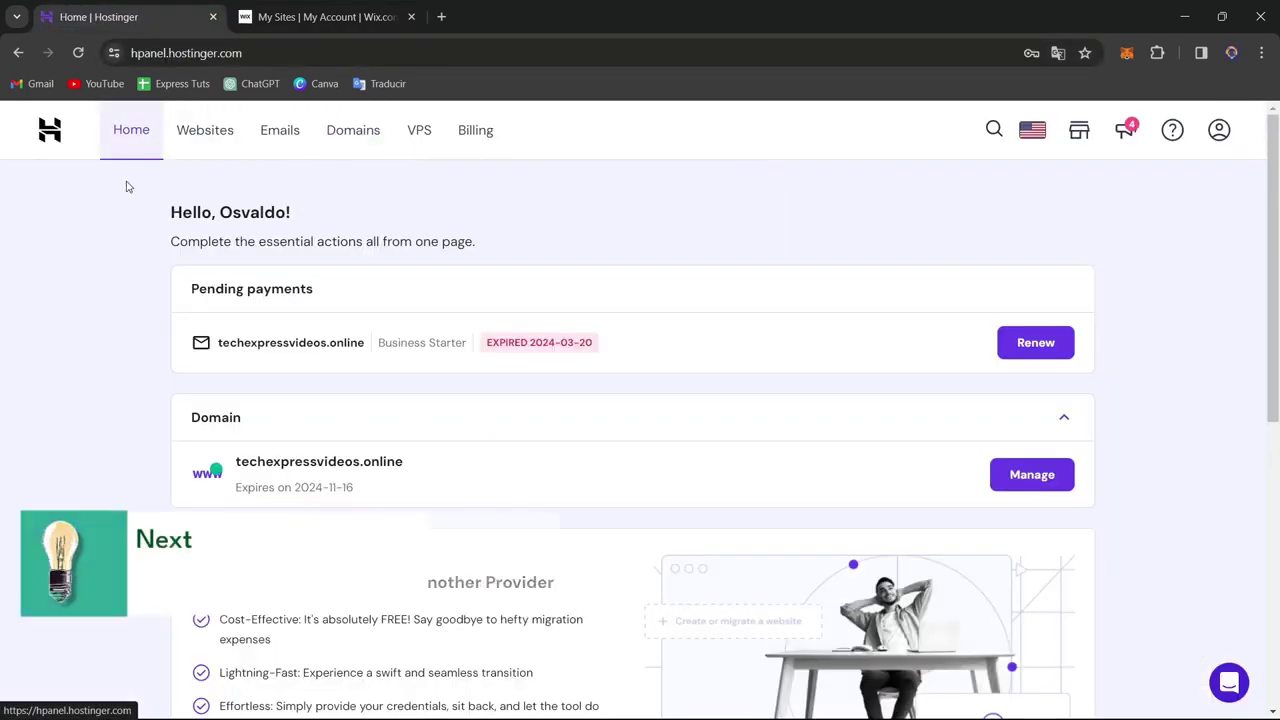
{"action": "left_click", "coordinate": [364, 131]}
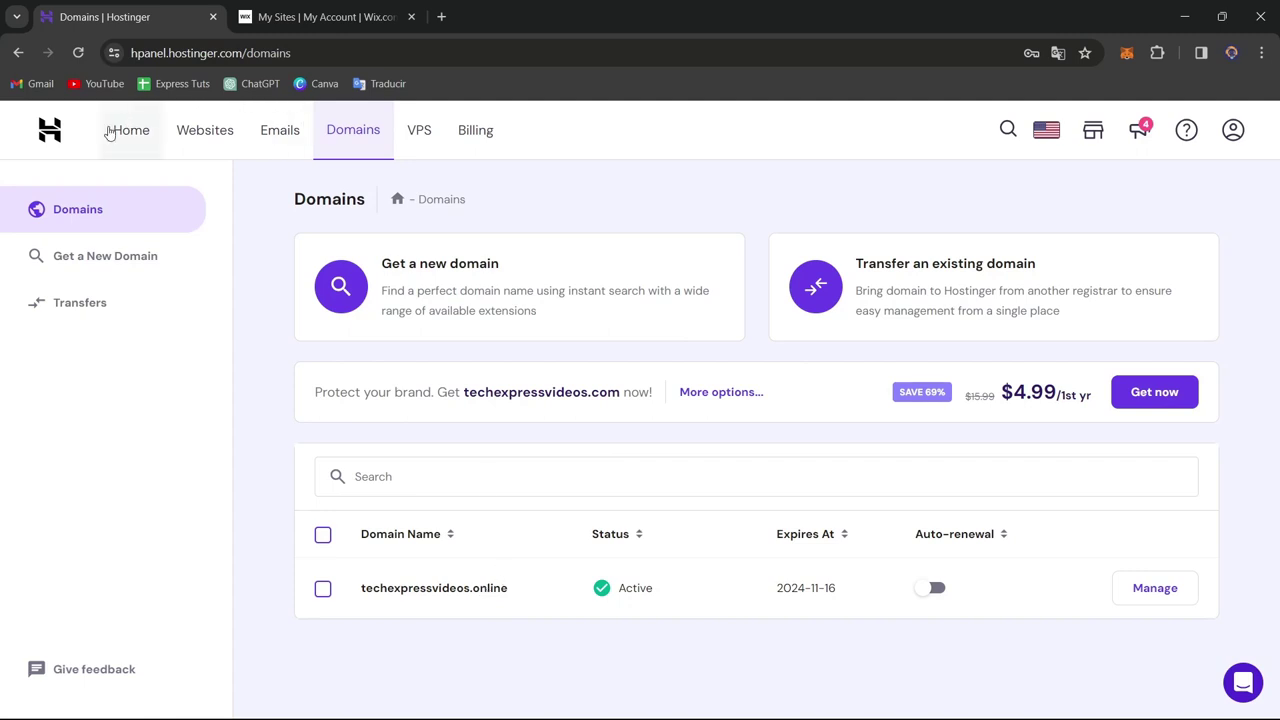
Search for the new domain name "techexpress", browse the offered alternatives and extensions, and return to the list of owned domains
{"action": "left_click", "coordinate": [100, 265]}
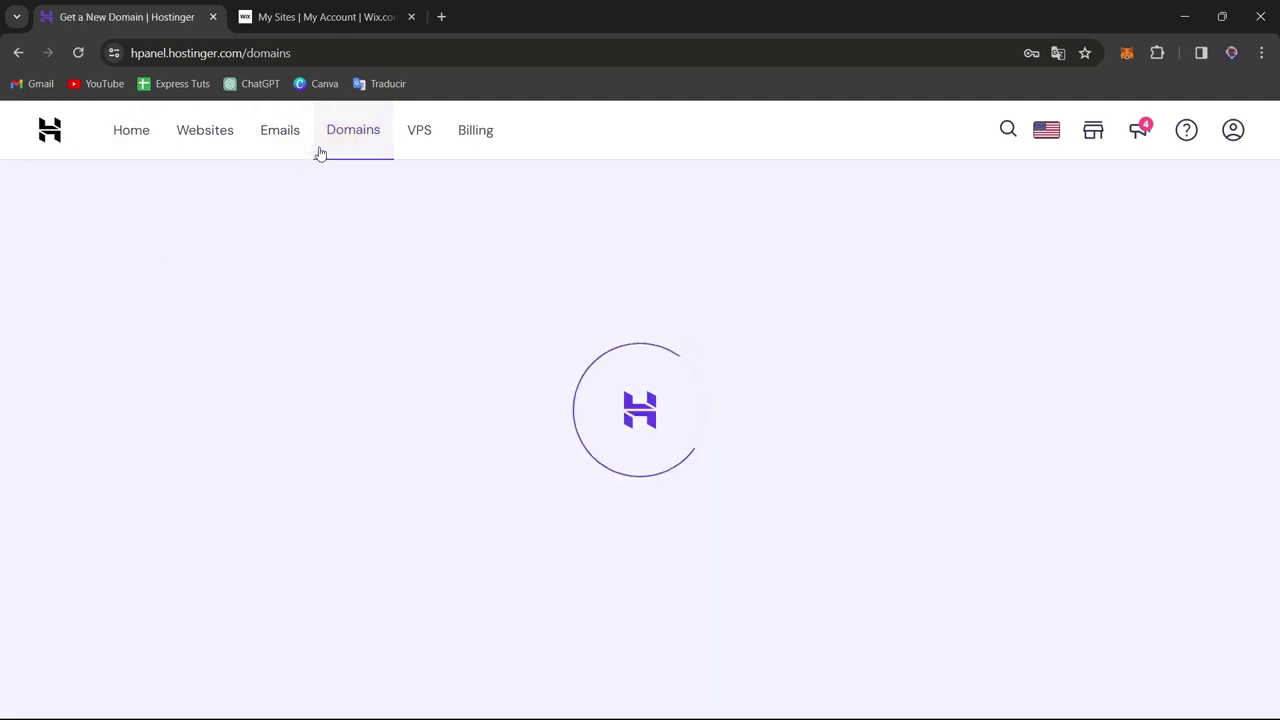
{"action": "left_click", "coordinate": [592, 389]}
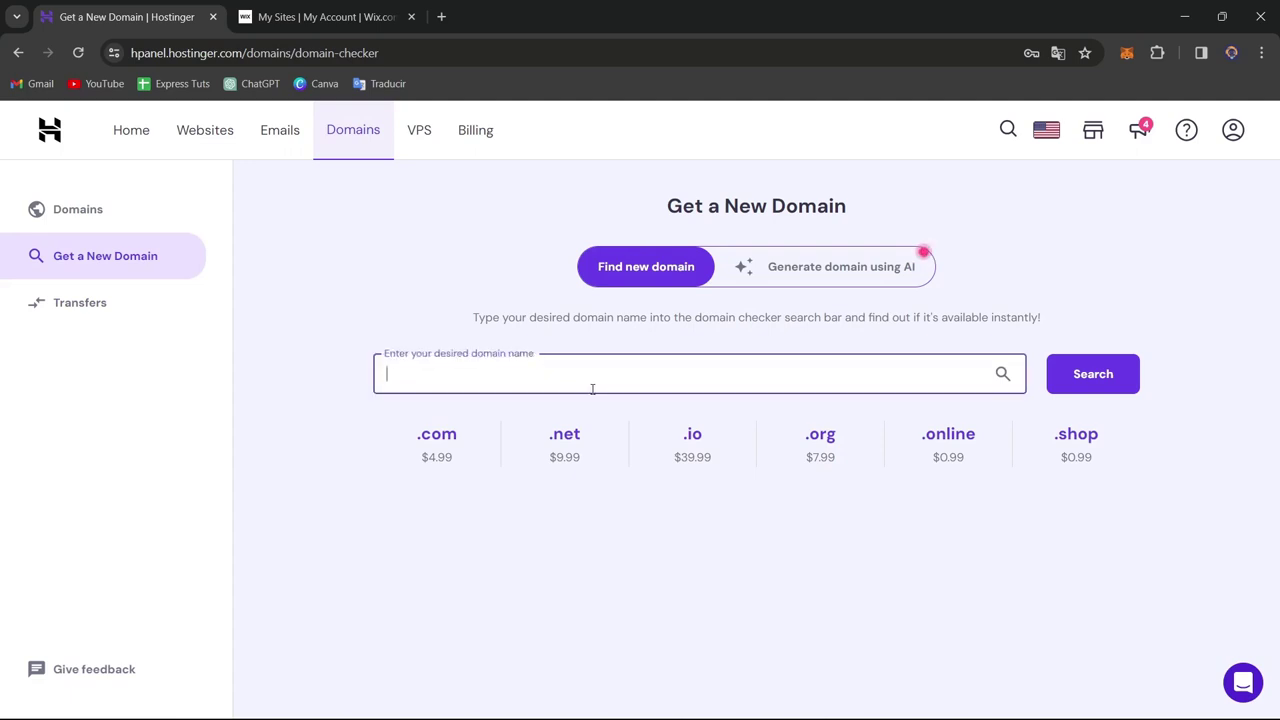
{"action": "type", "text": "techexpress"}
{"action": "left_click", "coordinate": [1066, 386]}
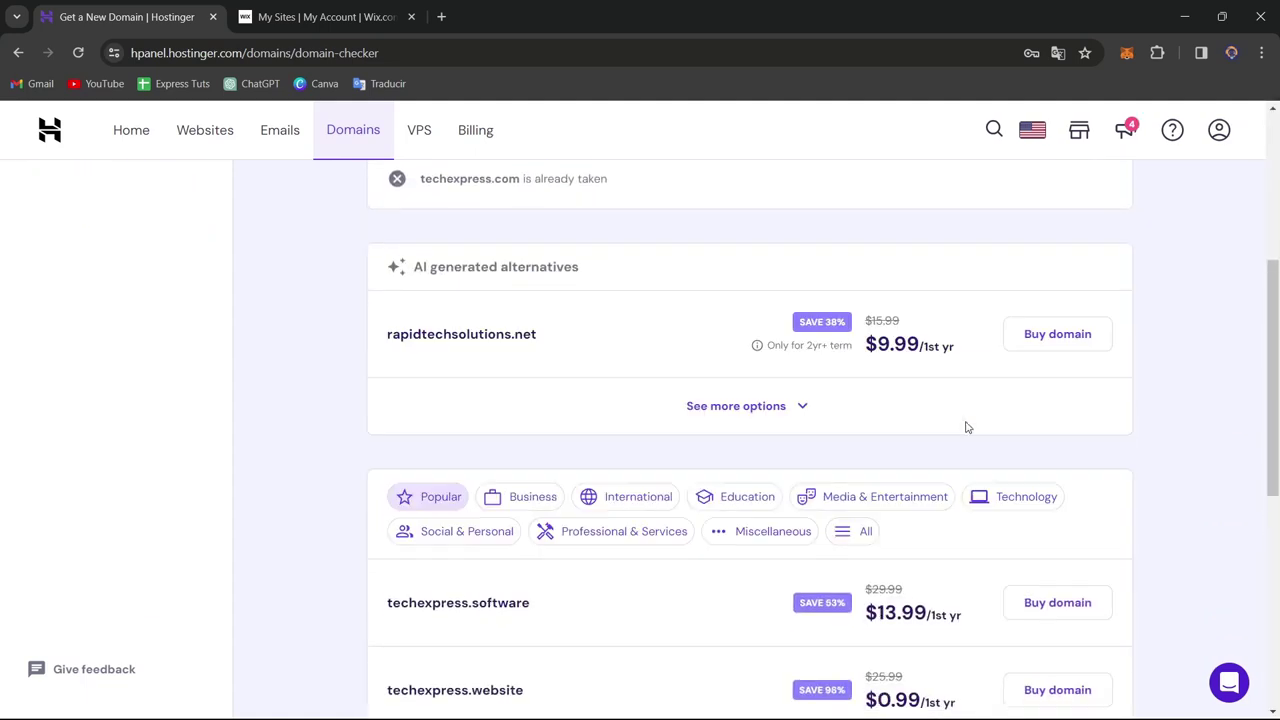
{"action": "scroll", "coordinate": [966, 427], "scroll_direction": "down", "scroll_amount": 3}
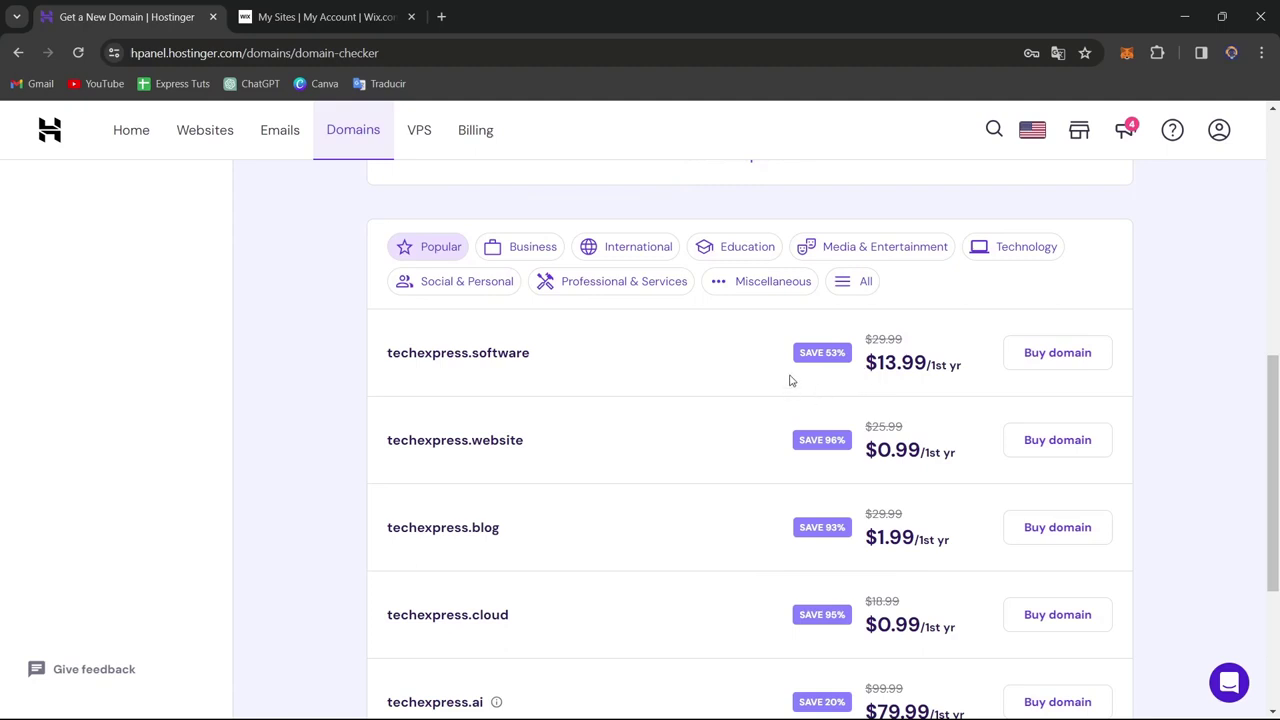
{"action": "scroll", "coordinate": [820, 463], "scroll_direction": "down", "scroll_amount": 4}
{"action": "scroll", "coordinate": [820, 464], "scroll_direction": "up", "scroll_amount": 2}
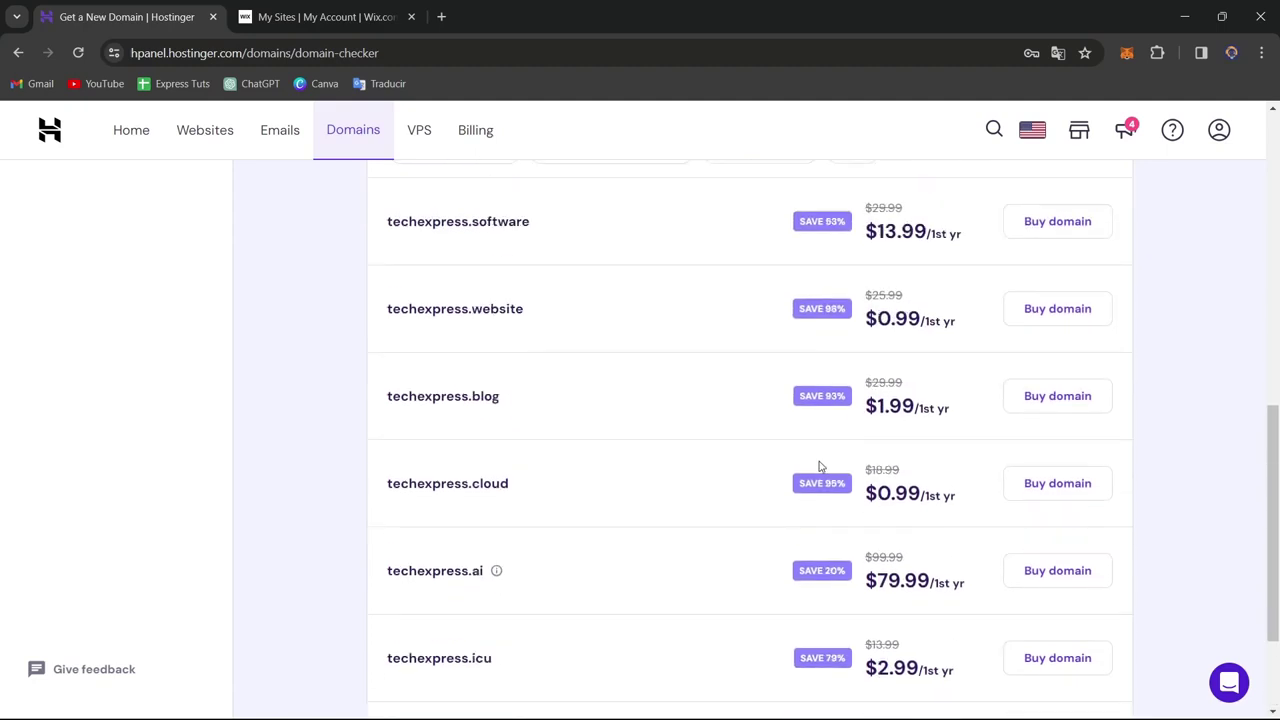
{"action": "scroll", "coordinate": [818, 466], "scroll_direction": "up", "scroll_amount": 10}
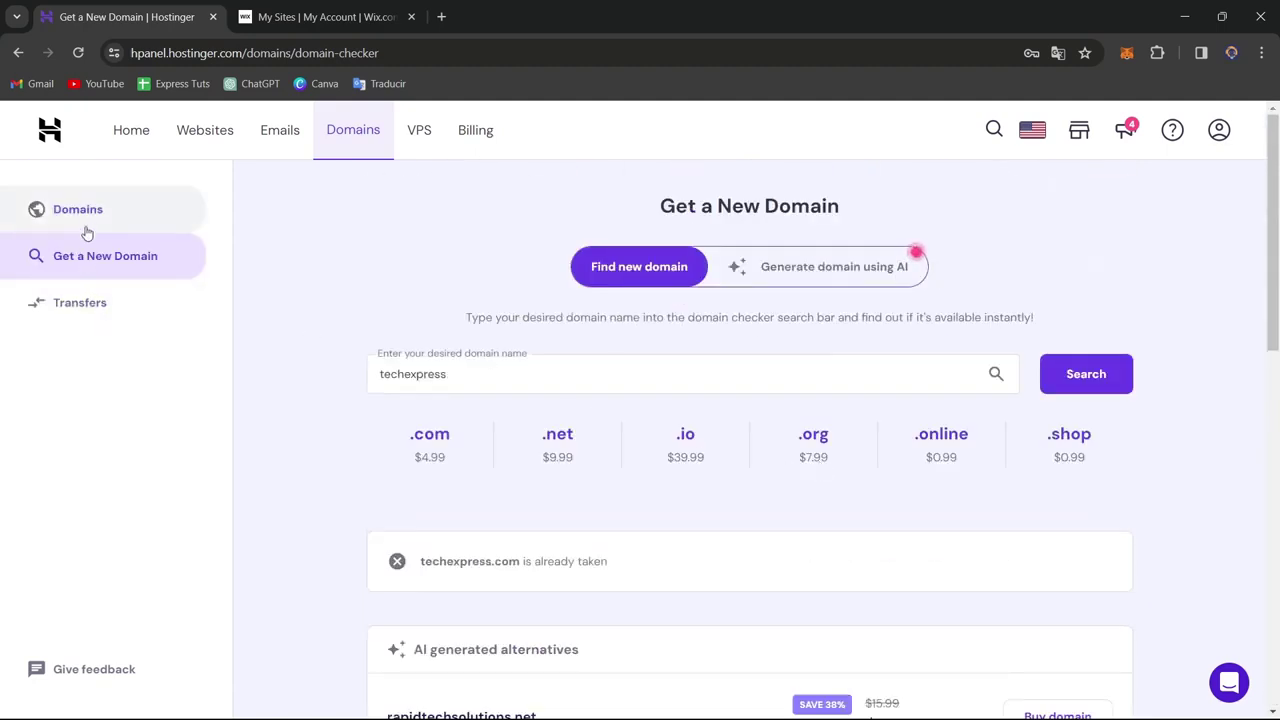
{"action": "left_click", "coordinate": [86, 224]}
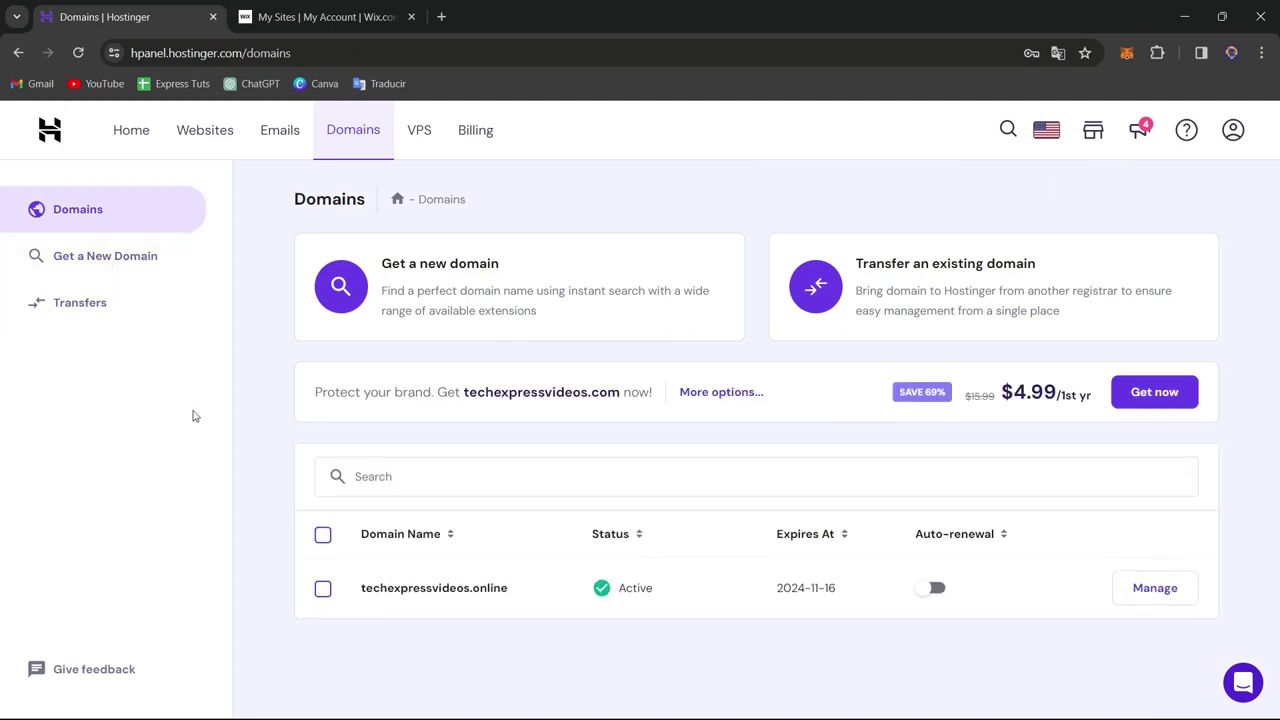
Open the Hostinger overview of techexpressvideos.online and copy its domain name for use in Wix
{"action": "left_click", "coordinate": [294, 23]}
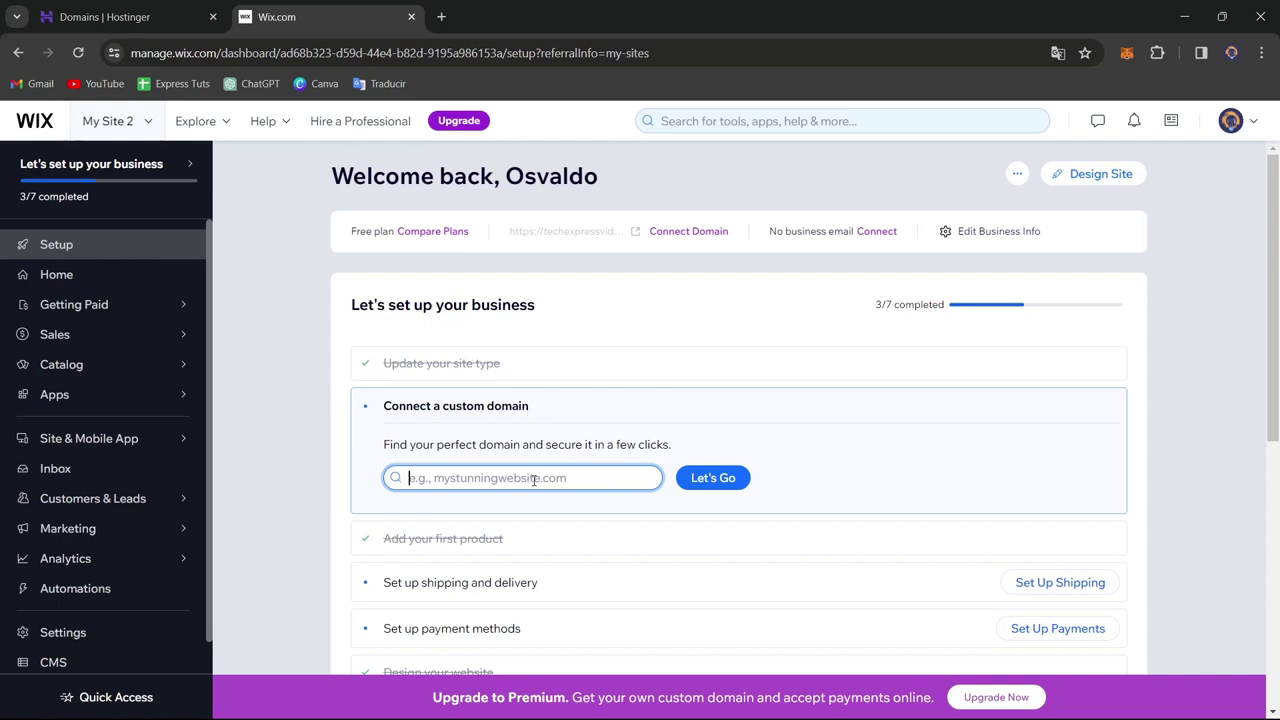
{"action": "left_click", "coordinate": [120, 17]}
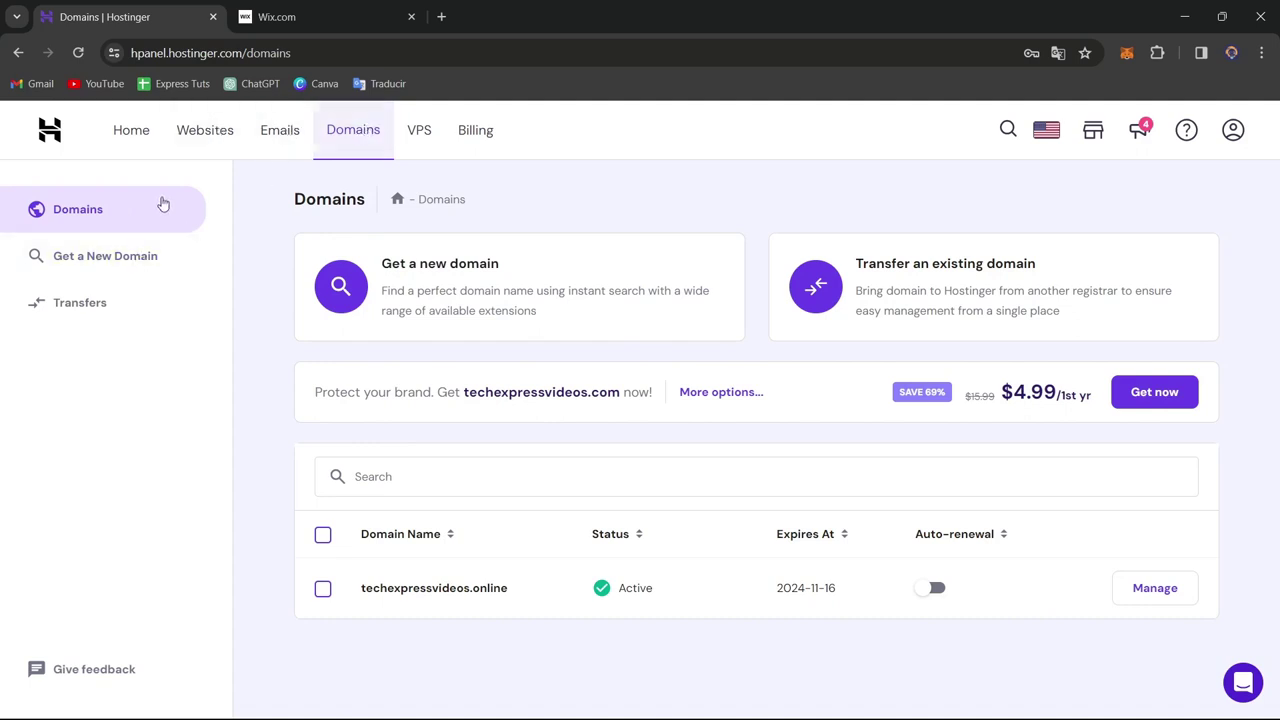
{"action": "left_click", "coordinate": [501, 592]}
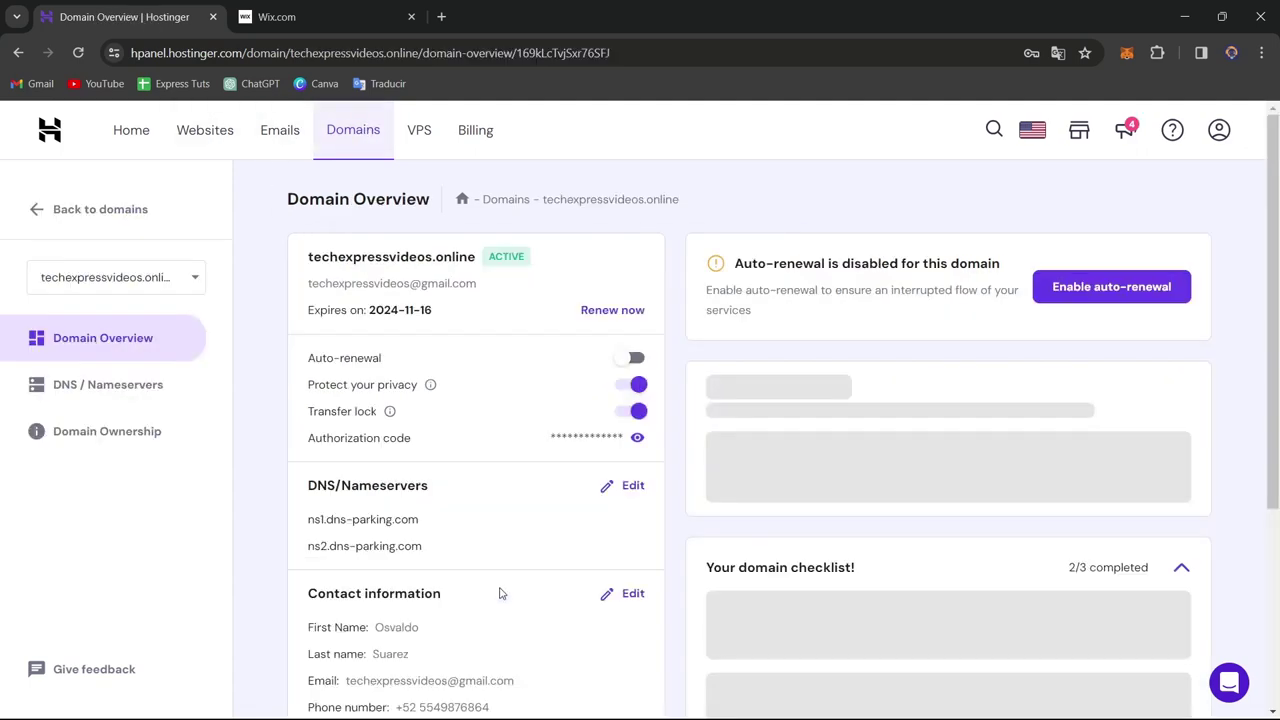
{"action": "left_click_drag", "start_coordinate": [477, 257], "coordinate": [311, 258]}
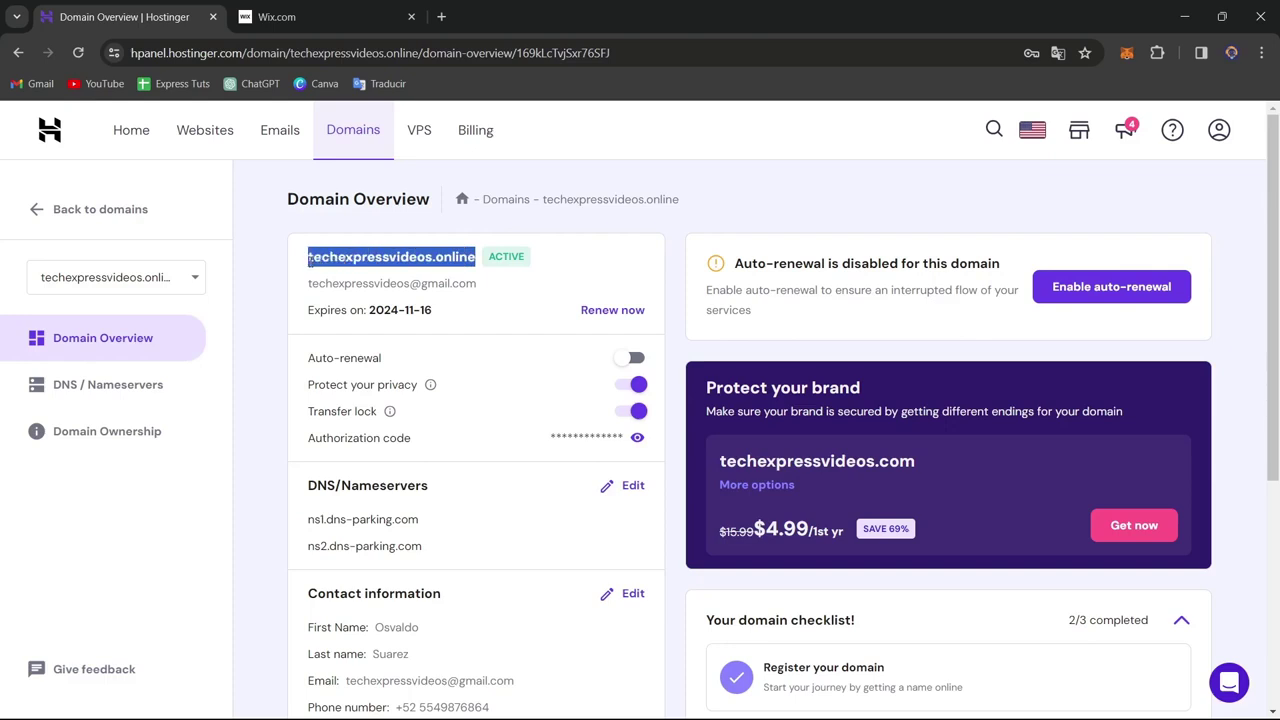
Switch to Wix, submit techexpressvideos.online as the custom domain for My Site 2, and declare that the domain is already owned
{"action": "left_click", "coordinate": [366, 30]}
{"action": "type", "text": "techexpressvideos.online"}
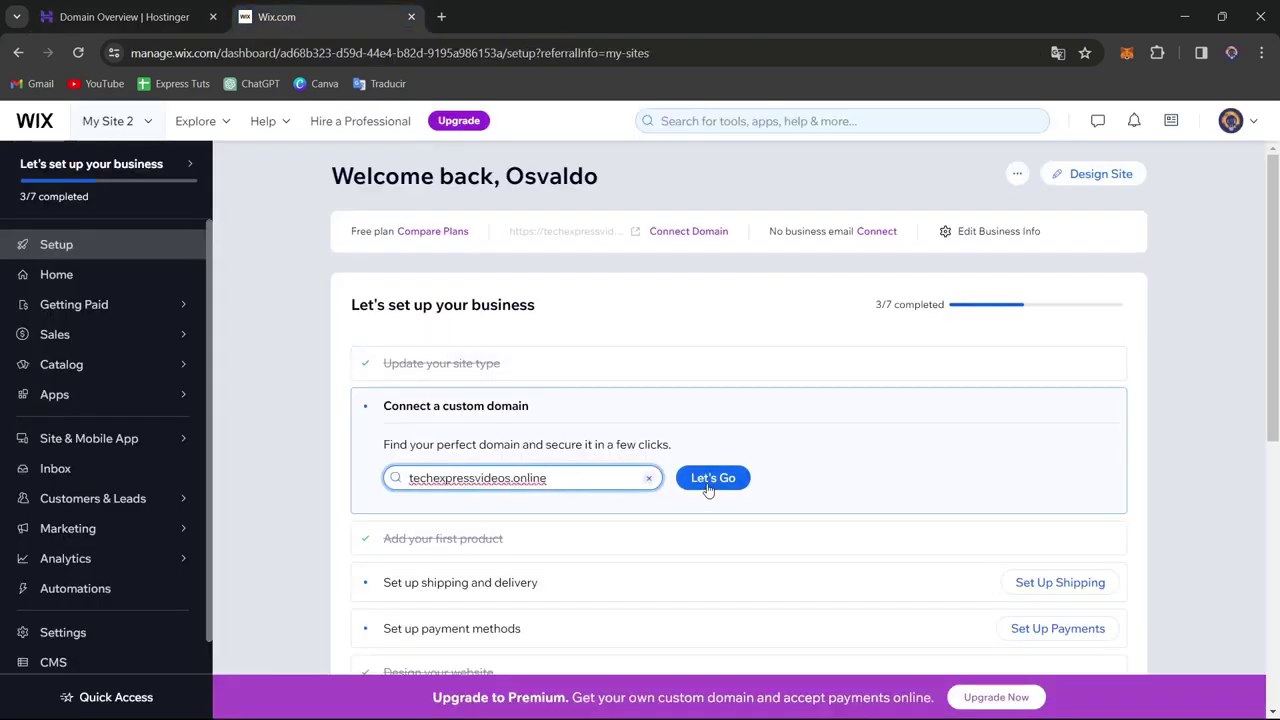
{"action": "left_click", "coordinate": [696, 479]}
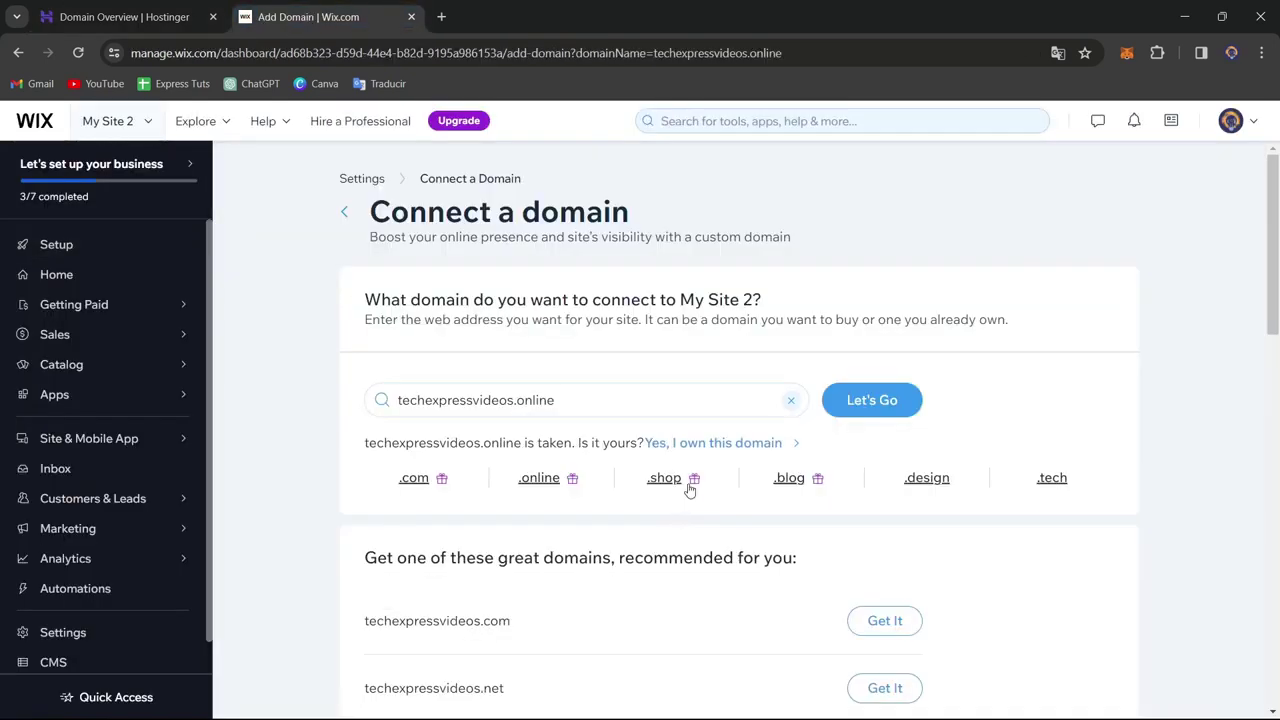
{"action": "left_click_drag", "start_coordinate": [393, 450], "coordinate": [646, 452]}
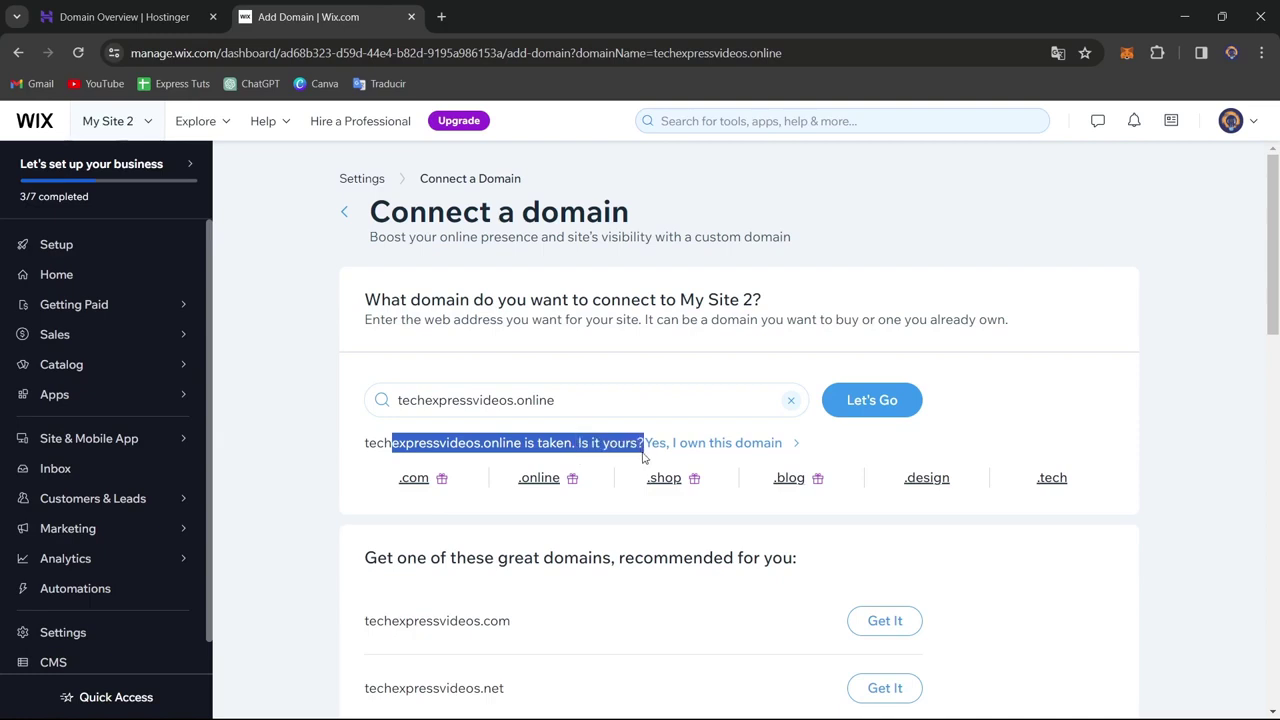
{"action": "left_click", "coordinate": [755, 453]}
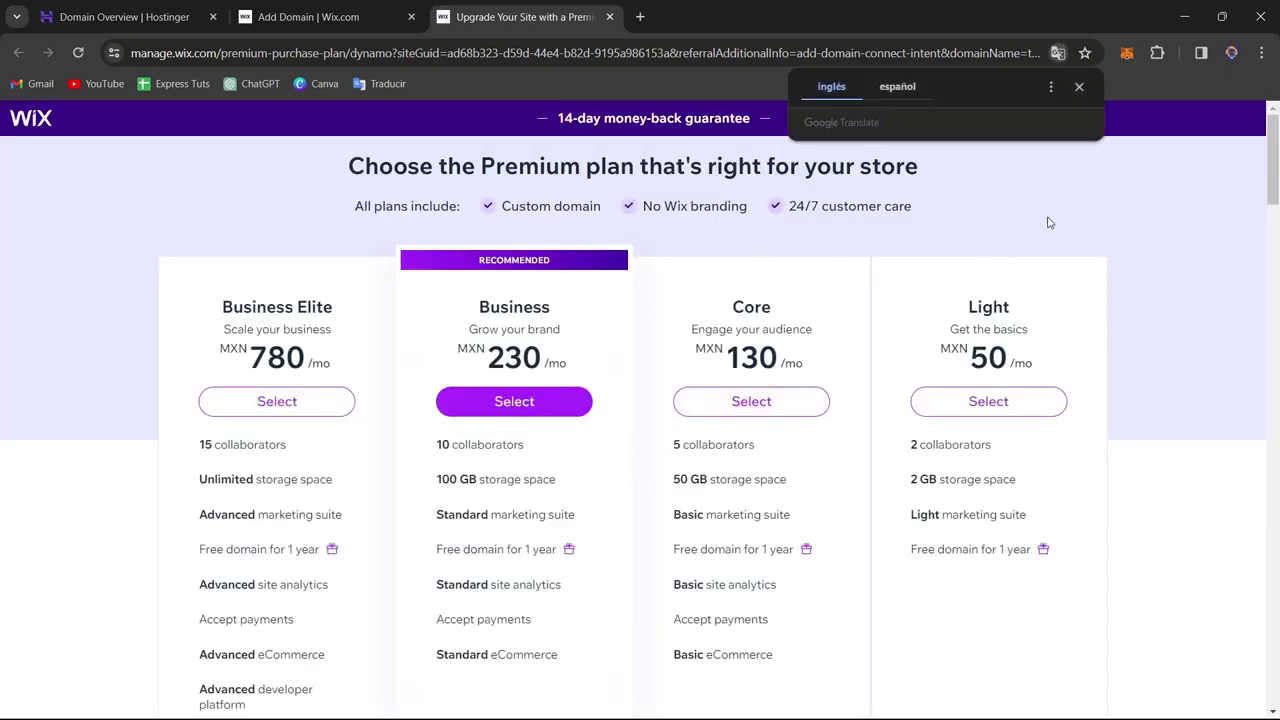
Close the translation popup and look through the Wix Premium plans, their feature comparison and the page's FAQ
{"action": "left_click", "coordinate": [1080, 88]}
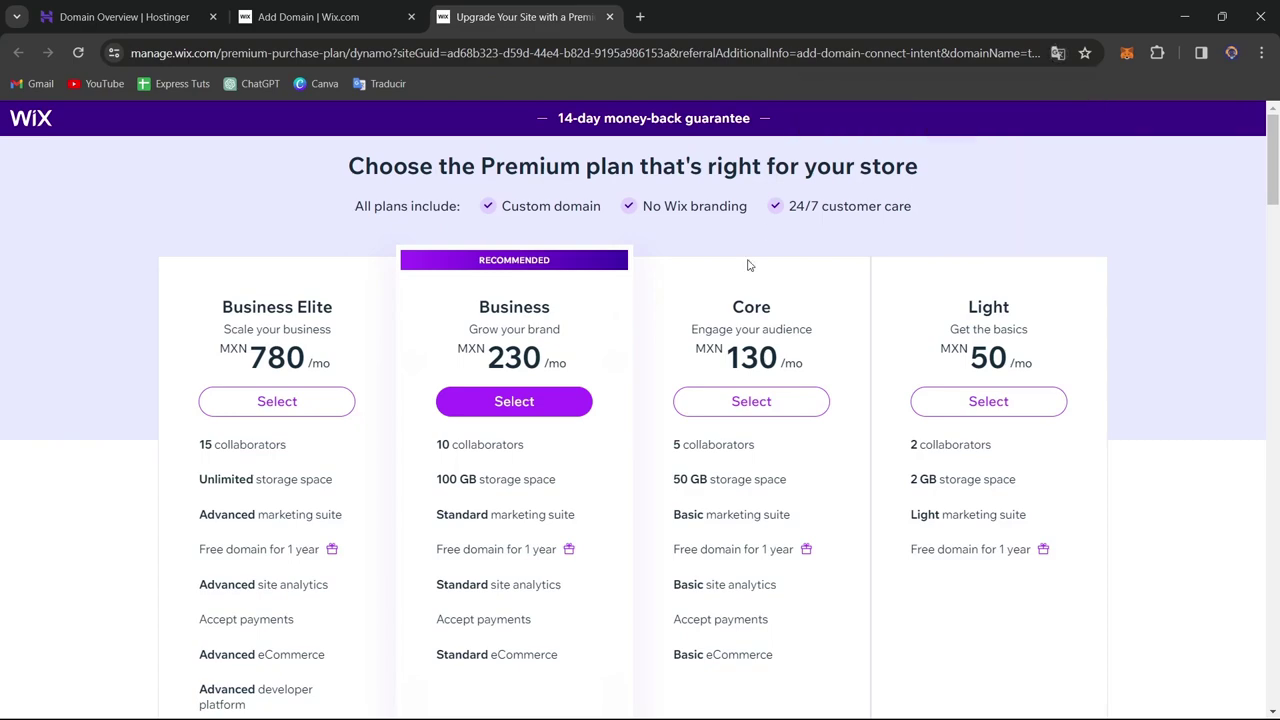
{"action": "scroll", "coordinate": [749, 265], "scroll_direction": "down", "scroll_amount": 6}
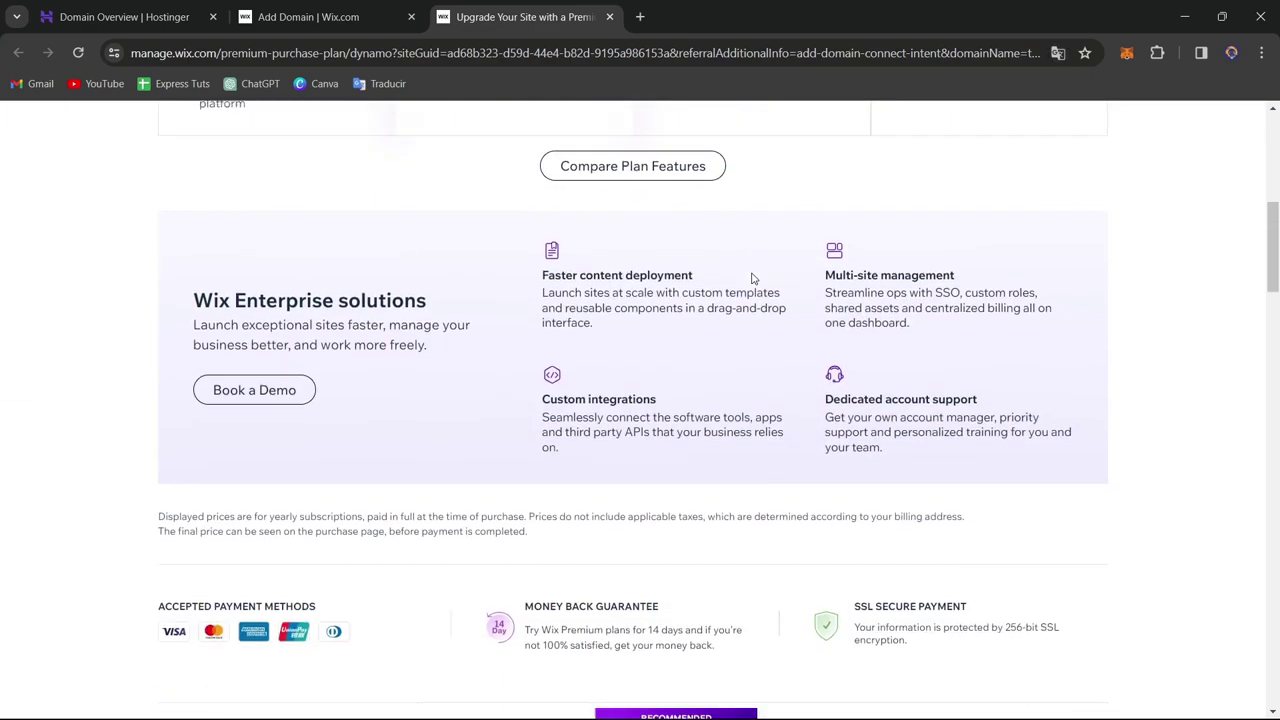
{"action": "scroll", "coordinate": [753, 278], "scroll_direction": "down", "scroll_amount": 15}
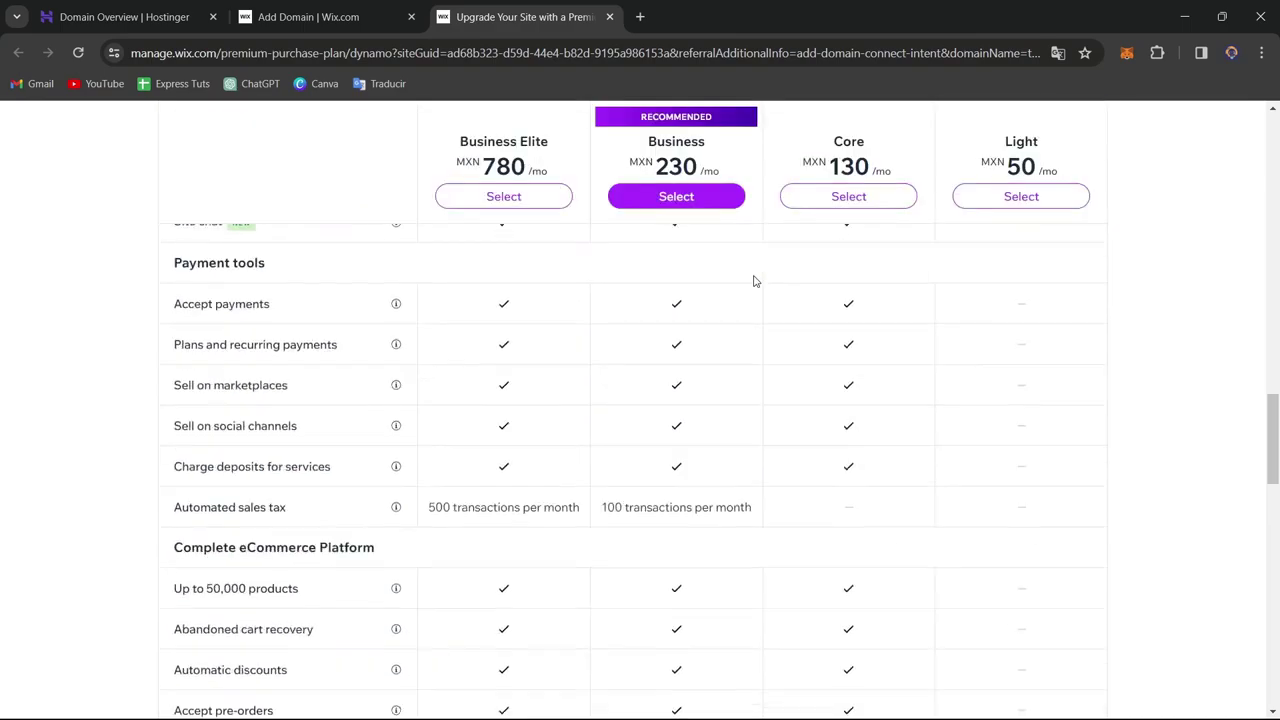
{"action": "scroll", "coordinate": [755, 281], "scroll_direction": "down", "scroll_amount": 20}
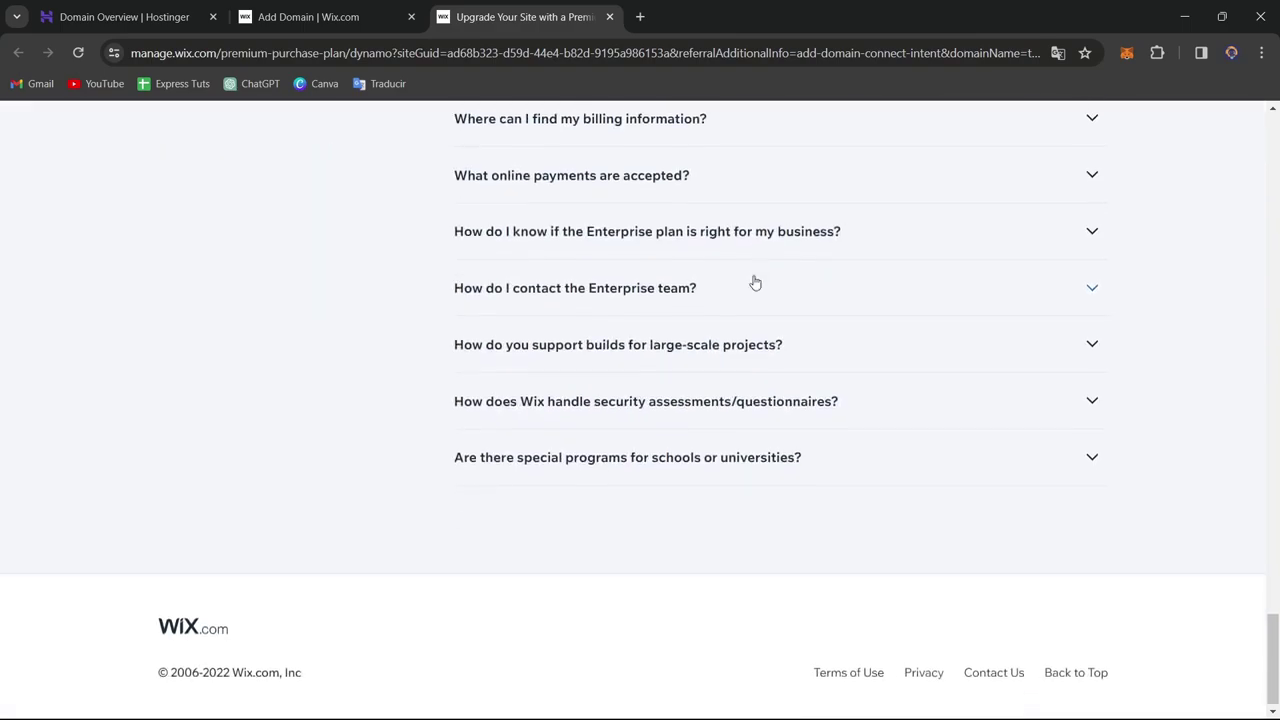
{"action": "scroll", "coordinate": [755, 283], "scroll_direction": "up", "scroll_amount": 20}
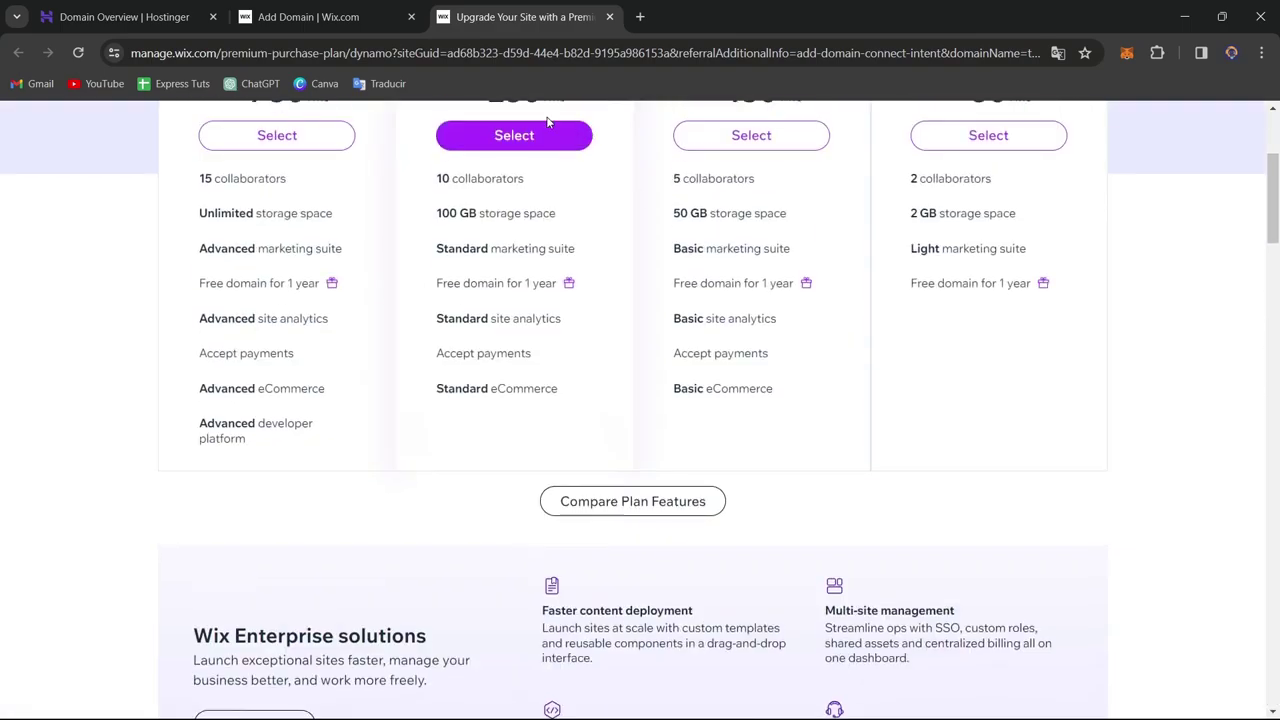
Dismiss the Premium upgrade prompt for My Site 2 and find the required name servers in Wix's article on connecting a domain
{"action": "left_click", "coordinate": [323, 22]}
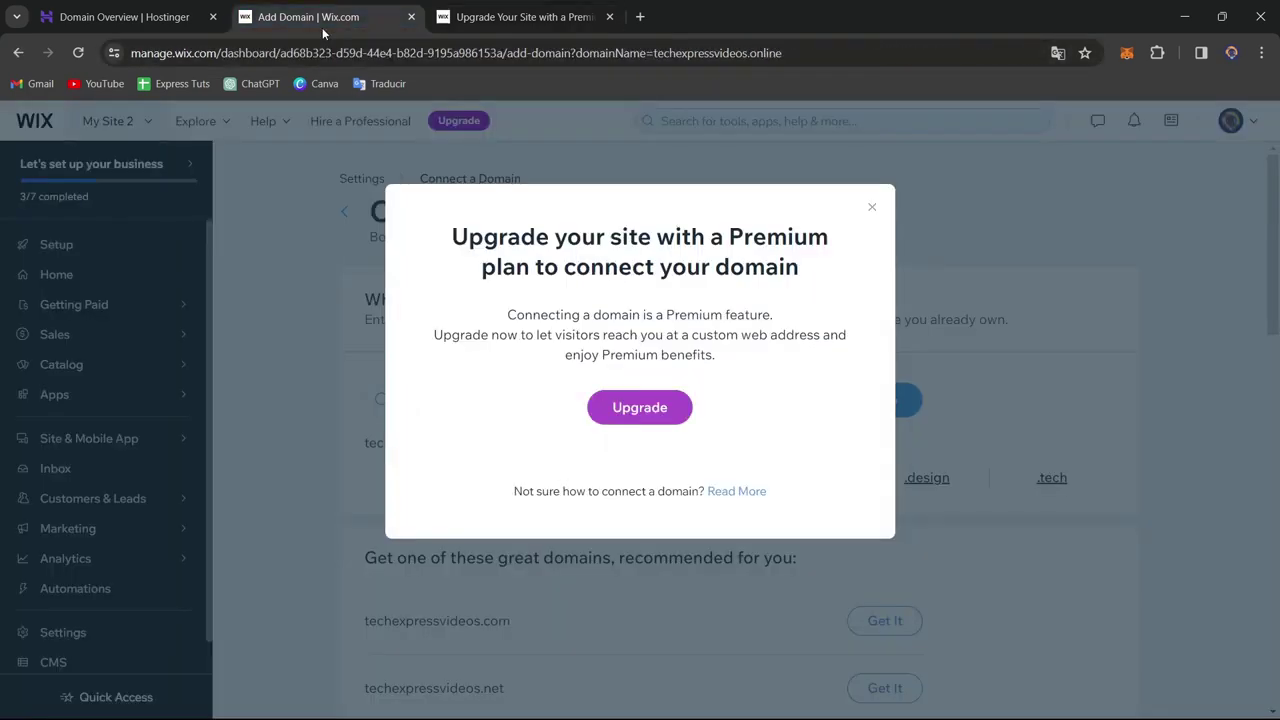
{"action": "left_click", "coordinate": [914, 231]}
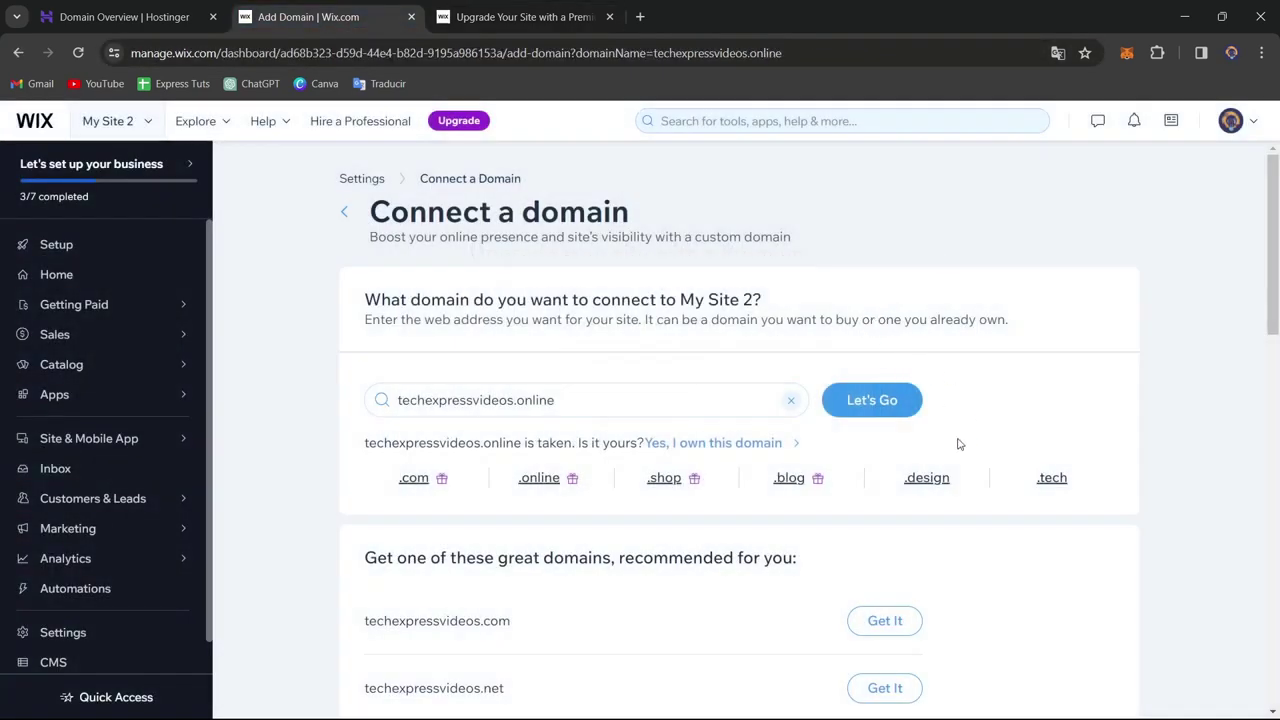
{"action": "scroll", "coordinate": [958, 444], "scroll_direction": "down", "scroll_amount": 5}
{"action": "scroll", "coordinate": [931, 440], "scroll_direction": "up", "scroll_amount": 2}
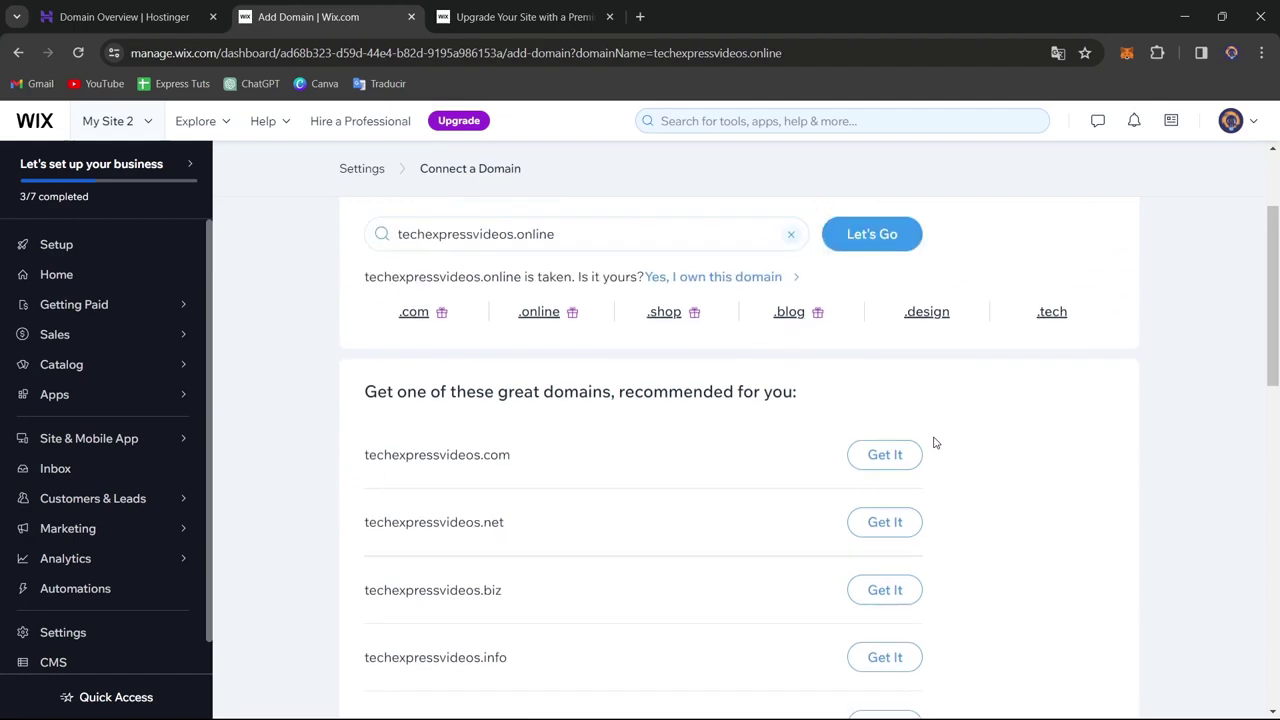
{"action": "scroll", "coordinate": [920, 437], "scroll_direction": "down", "scroll_amount": 3}
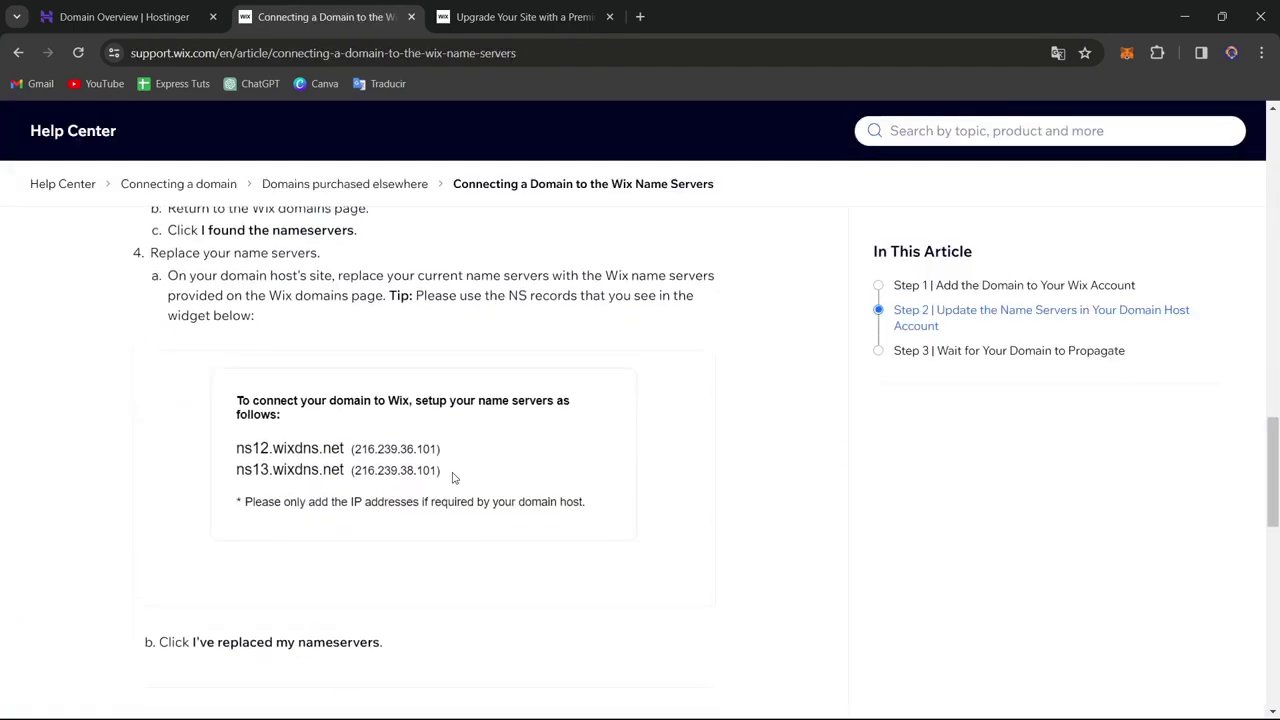
{"action": "scroll", "coordinate": [452, 477], "scroll_direction": "up", "scroll_amount": 1}
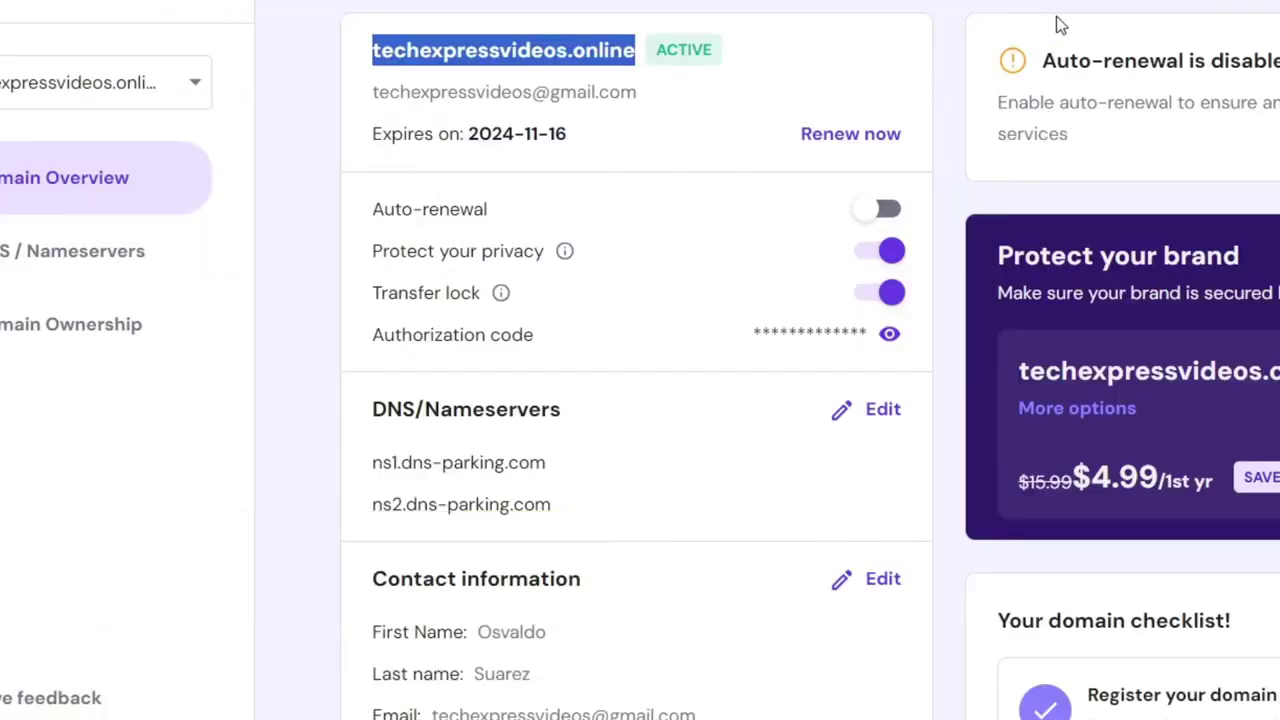
In Hostinger, open the DNS / Nameservers page of techexpressvideos.online and examine its current nameservers
{"action": "left_click", "coordinate": [1010, 33]}
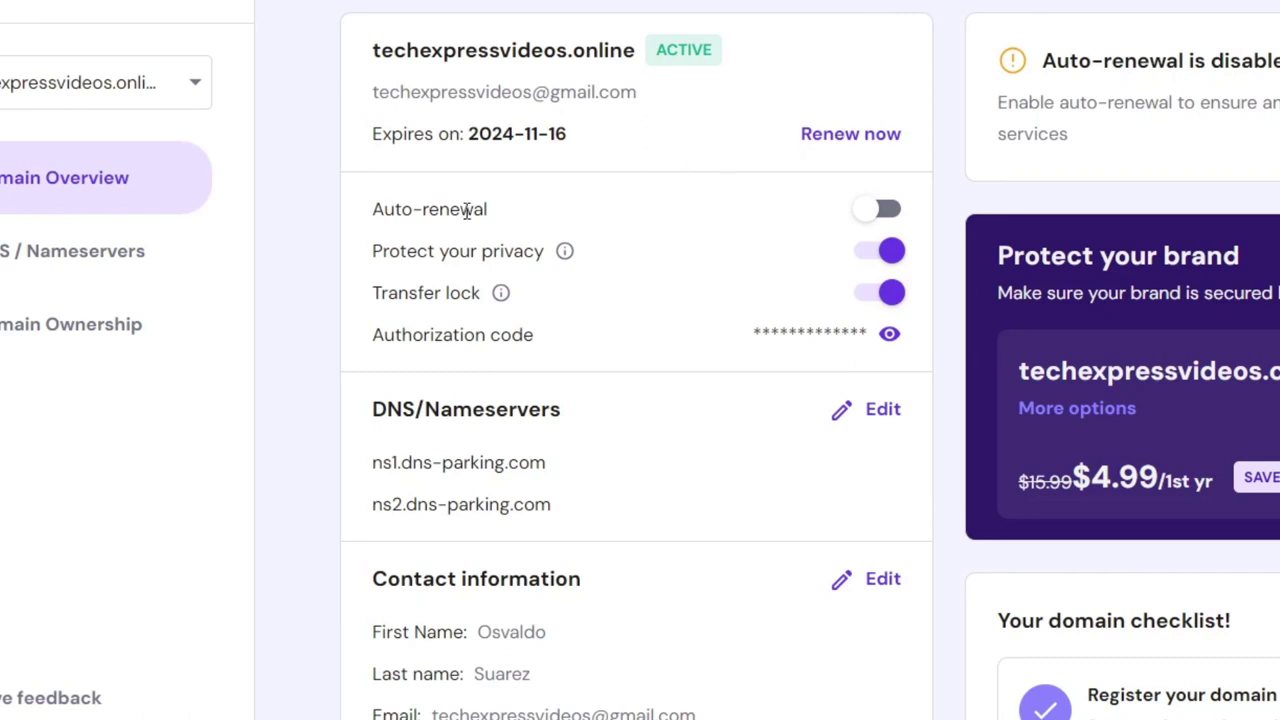
{"action": "left_click", "coordinate": [92, 278]}
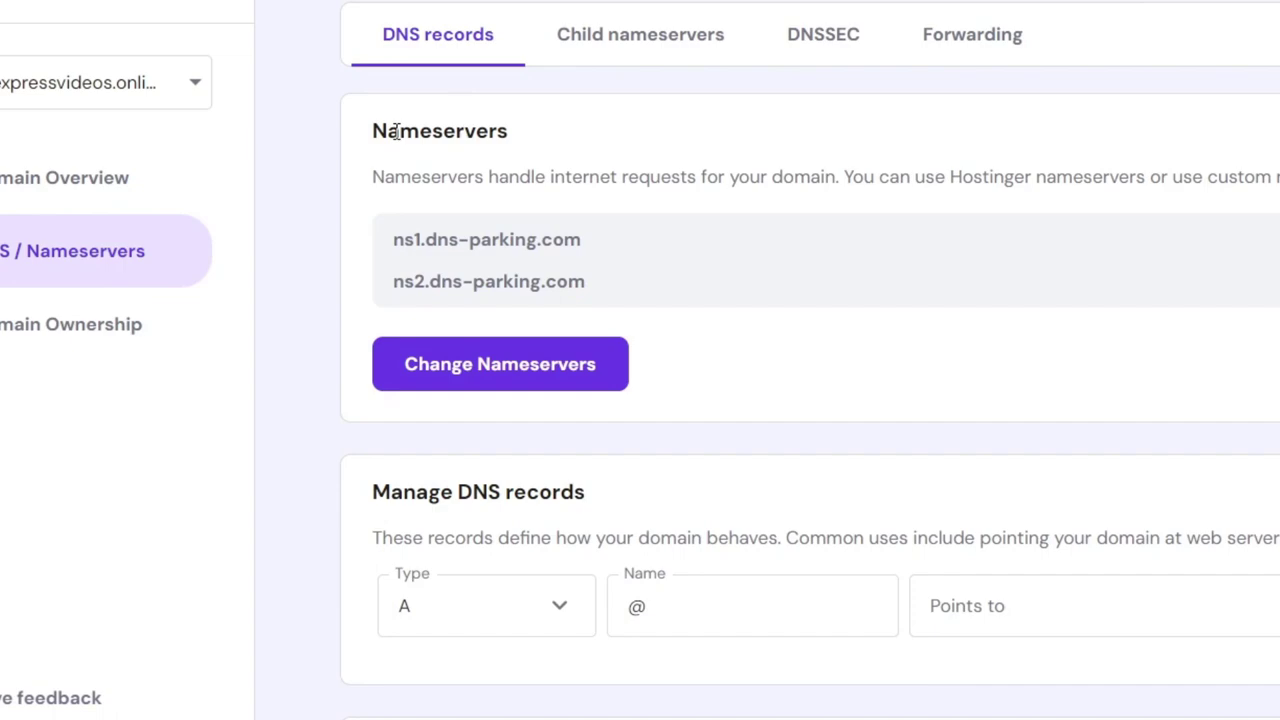
{"action": "left_click_drag", "start_coordinate": [397, 131], "coordinate": [526, 140]}
{"action": "left_click_drag", "start_coordinate": [397, 240], "coordinate": [615, 292]}
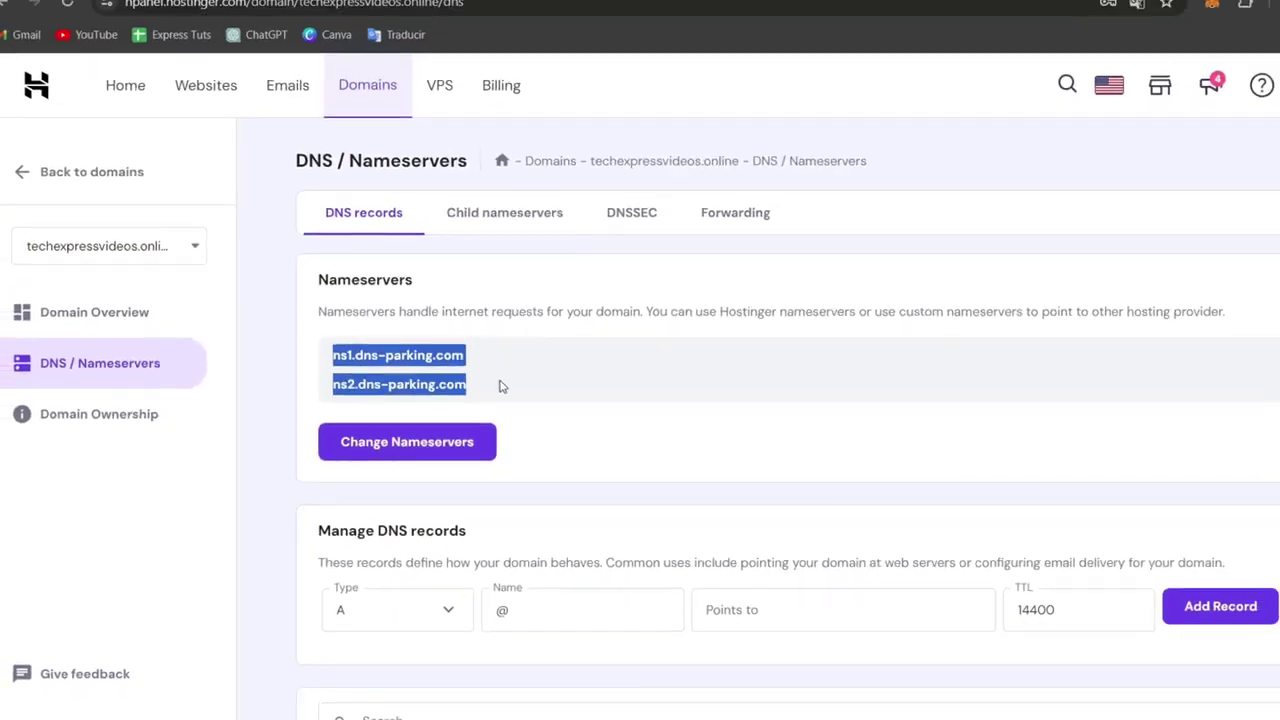
{"action": "left_click", "coordinate": [742, 354]}
Start changing the nameservers of techexpressvideos.online and choose the custom "Change nameservers" option
{"action": "left_click", "coordinate": [544, 378]}
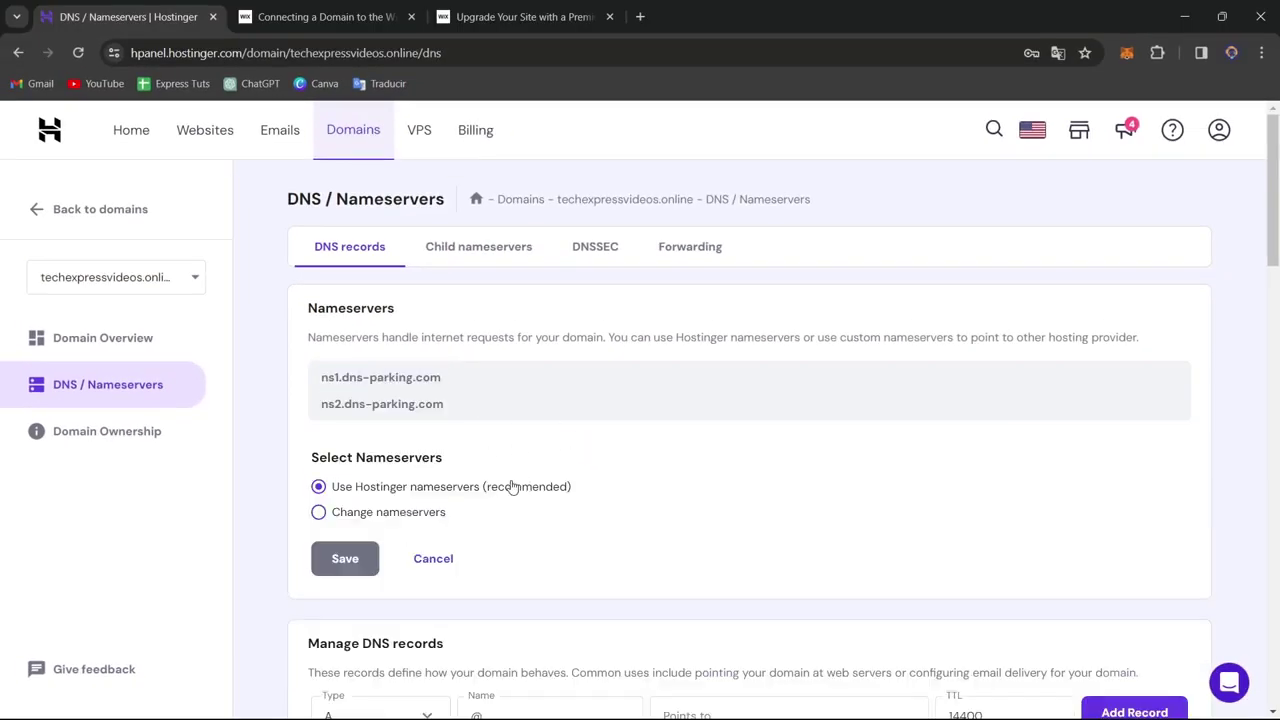
{"action": "scroll", "coordinate": [664, 498], "scroll_direction": "down", "scroll_amount": 1}
{"action": "left_click", "coordinate": [414, 436]}
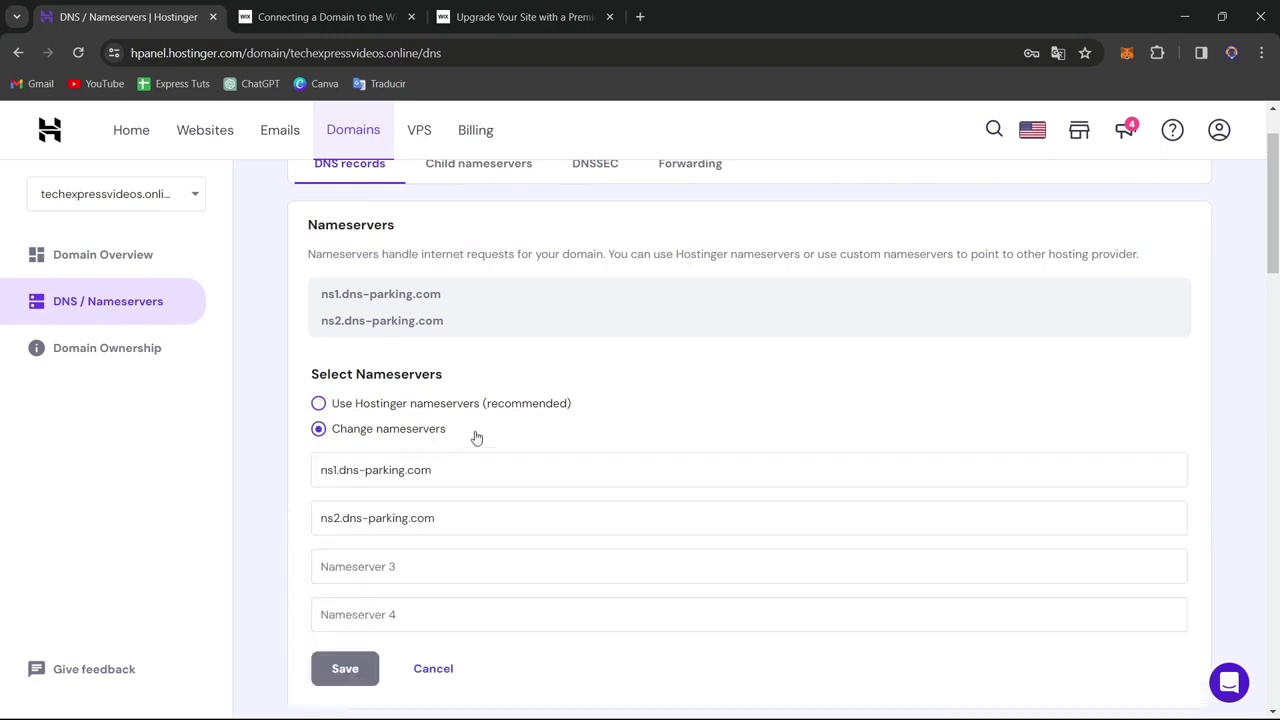
{"action": "scroll", "coordinate": [611, 457], "scroll_direction": "down", "scroll_amount": 2}
Copy the first Wix name server, ns12.wixdns.net, from the Wix help article
{"action": "left_click", "coordinate": [320, 17]}
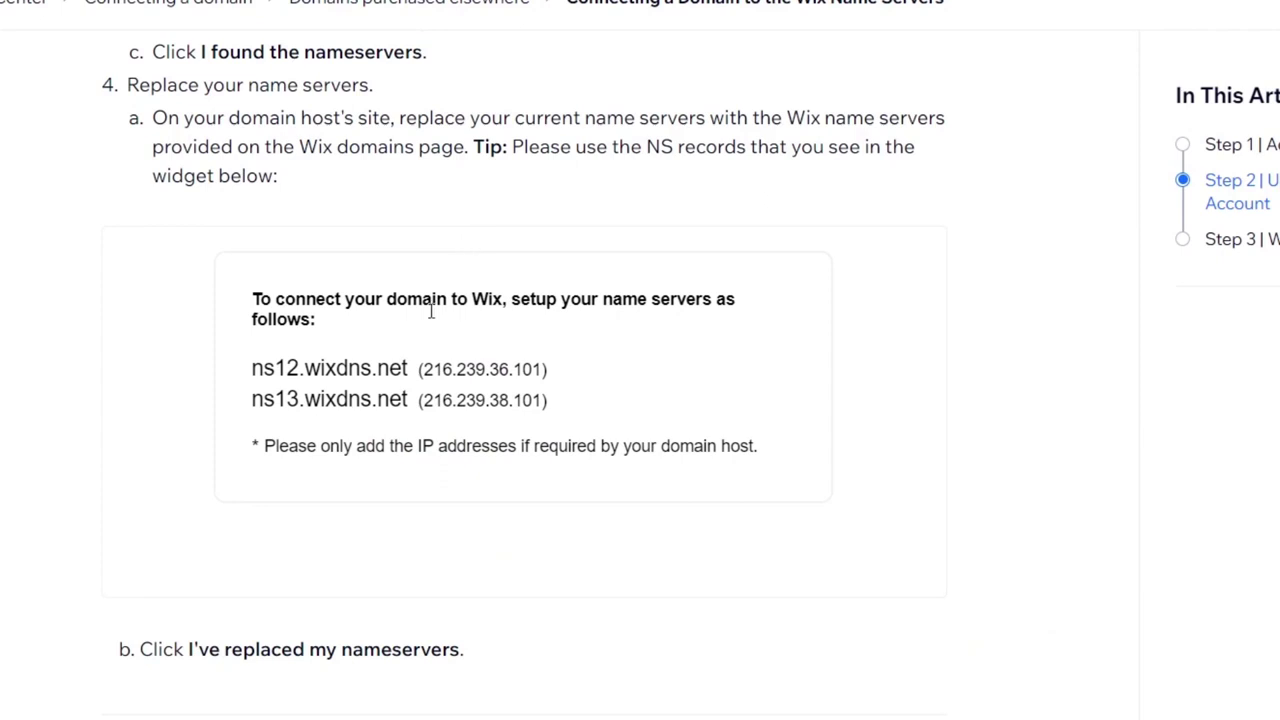
{"action": "mouse_move", "coordinate": [256, 367]}
{"action": "left_mouse_down"}
{"action": "mouse_move", "coordinate": [410, 400]}
{"action": "mouse_move", "coordinate": [409, 368]}
{"action": "mouse_move", "coordinate": [253, 368]}
{"action": "left_mouse_up"}
{"action": "key", "text": "ctrl+c"}
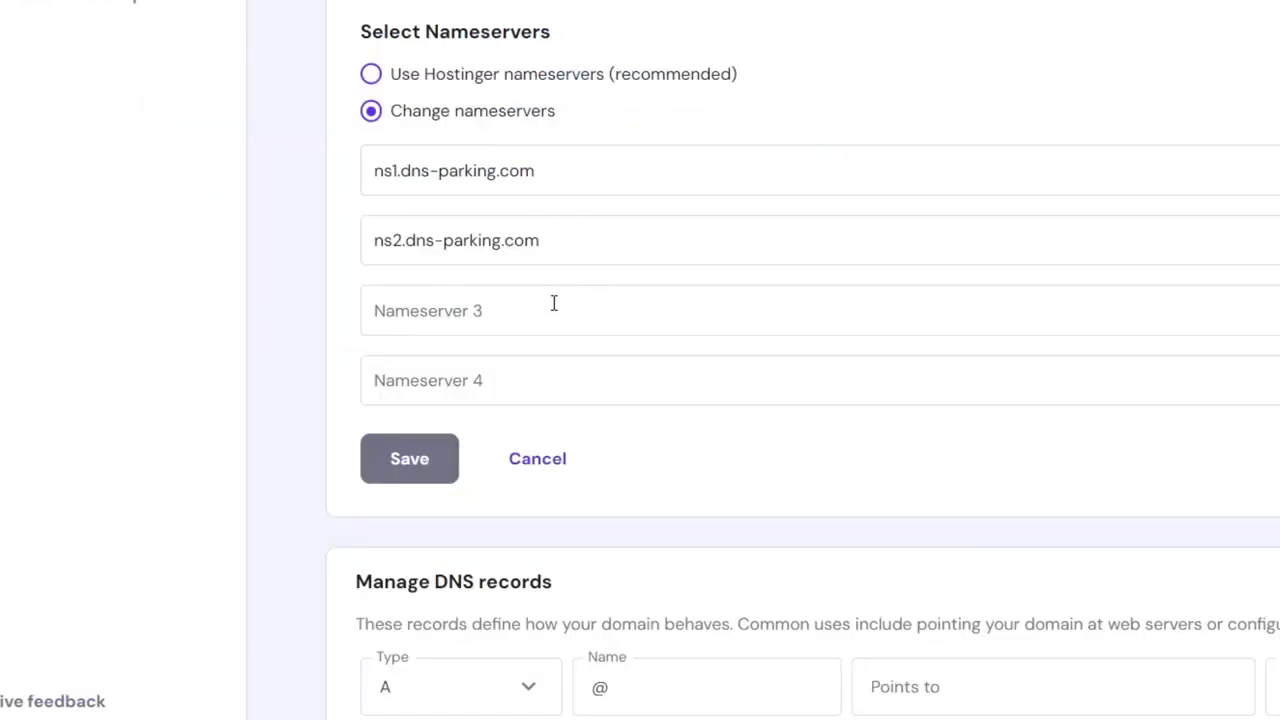
Enter ns12.wixdns.net as nameserver 3 in Hostinger, and copy ns13.wixdns.net from the Wix article into nameserver 4
{"action": "left_click", "coordinate": [541, 314]}
{"action": "key", "text": "ctrl+v"}
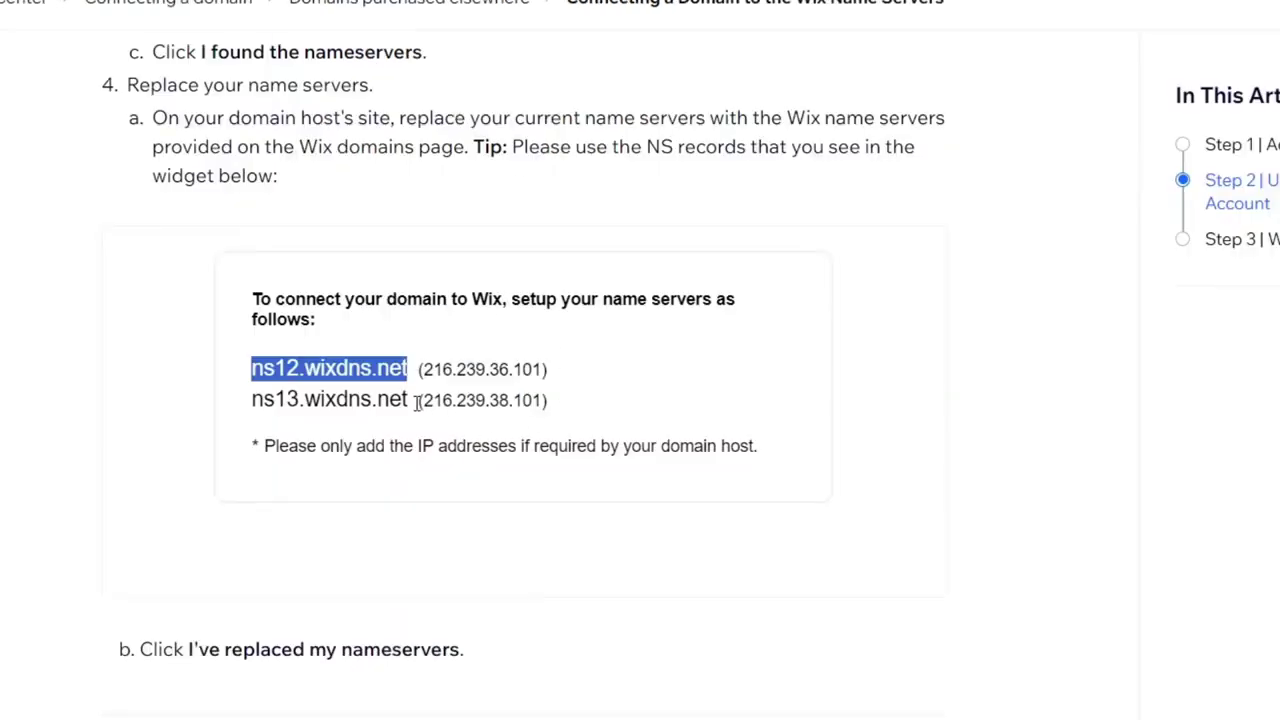
{"action": "left_click_drag", "start_coordinate": [417, 403], "coordinate": [247, 400]}
{"action": "key", "text": "ctrl+c"}
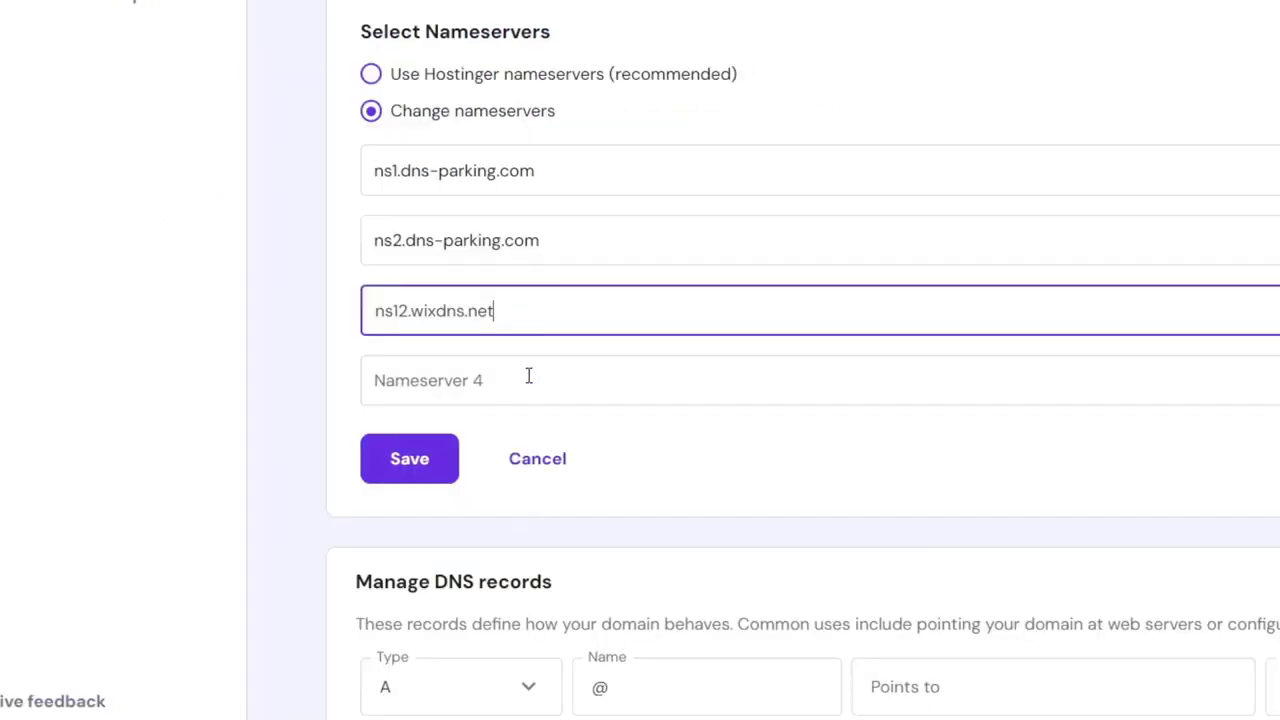
{"action": "left_click", "coordinate": [515, 380]}
{"action": "key", "text": "ctrl+v"}
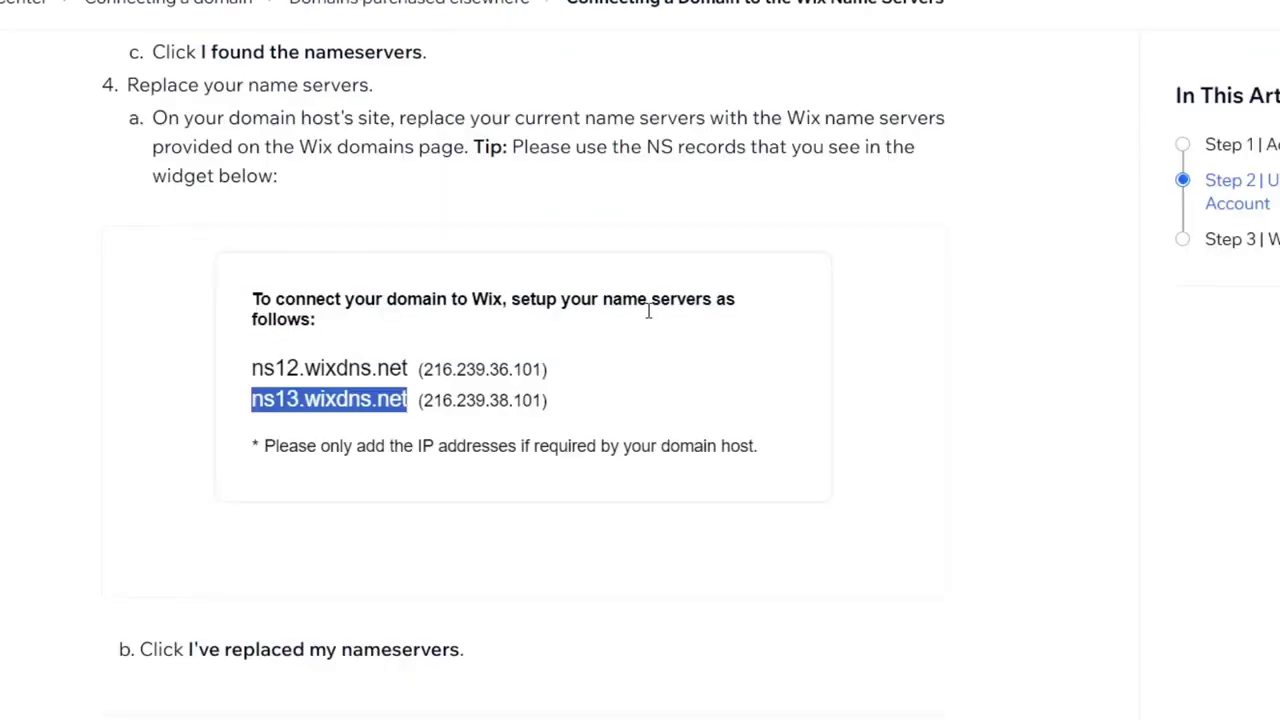
Read Wix's About Domain Propagation article to check how long nameserver changes take
{"action": "scroll", "coordinate": [646, 309], "scroll_direction": "down", "scroll_amount": 5}
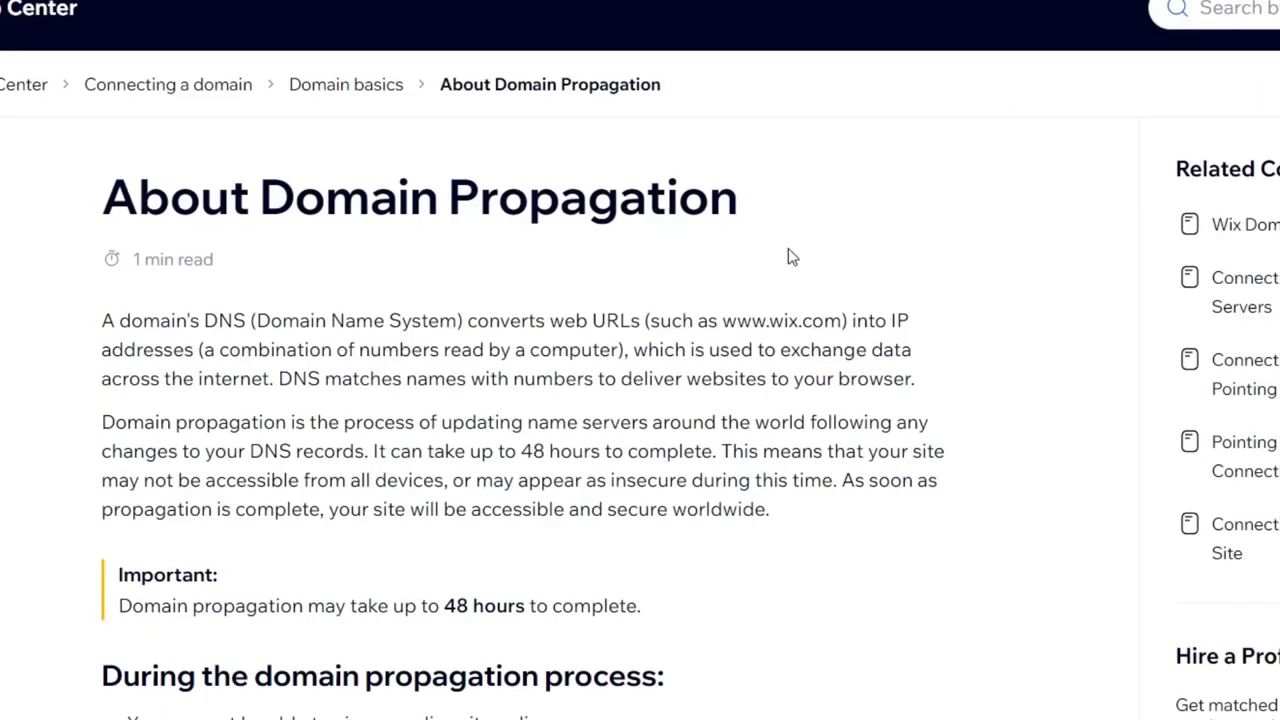
{"action": "scroll", "coordinate": [795, 260], "scroll_direction": "down", "scroll_amount": 6}
{"action": "scroll", "coordinate": [811, 285], "scroll_direction": "up", "scroll_amount": 6}
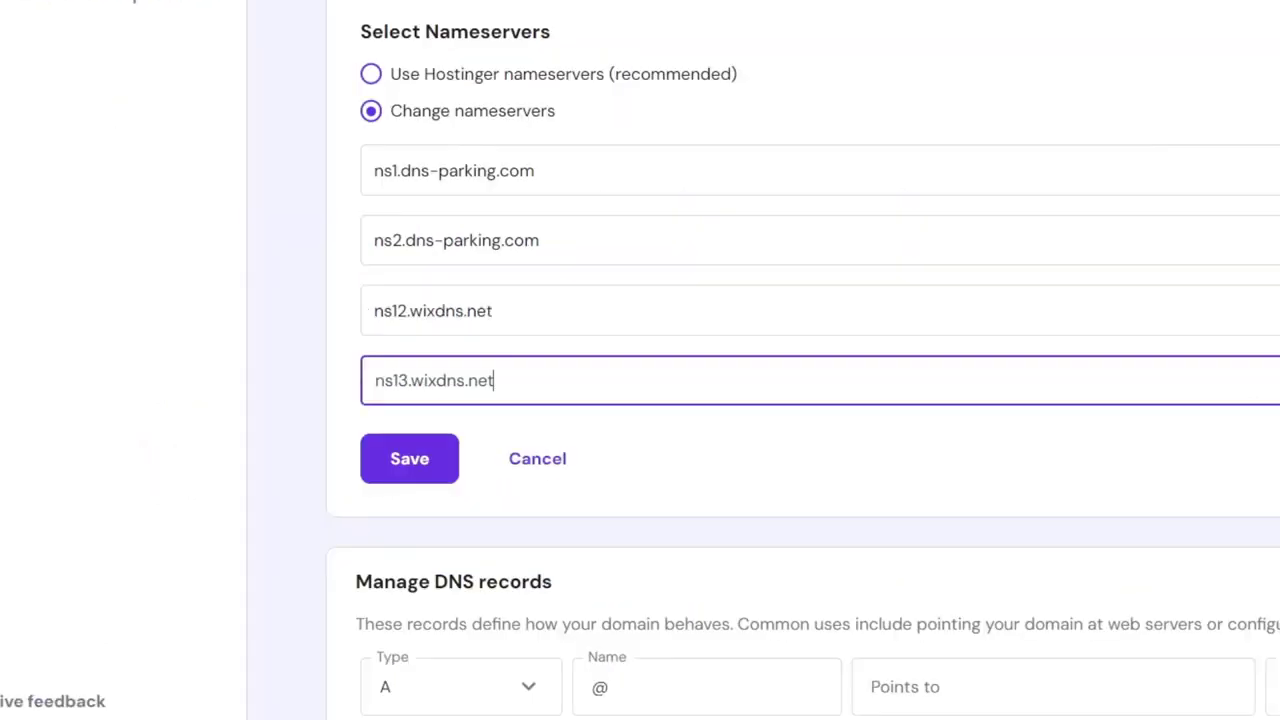
Return to Hostinger's DNS page and examine the record type options and the name and target fields under Manage DNS records
{"action": "scroll", "coordinate": [257, 117], "scroll_direction": "up", "scroll_amount": 3}
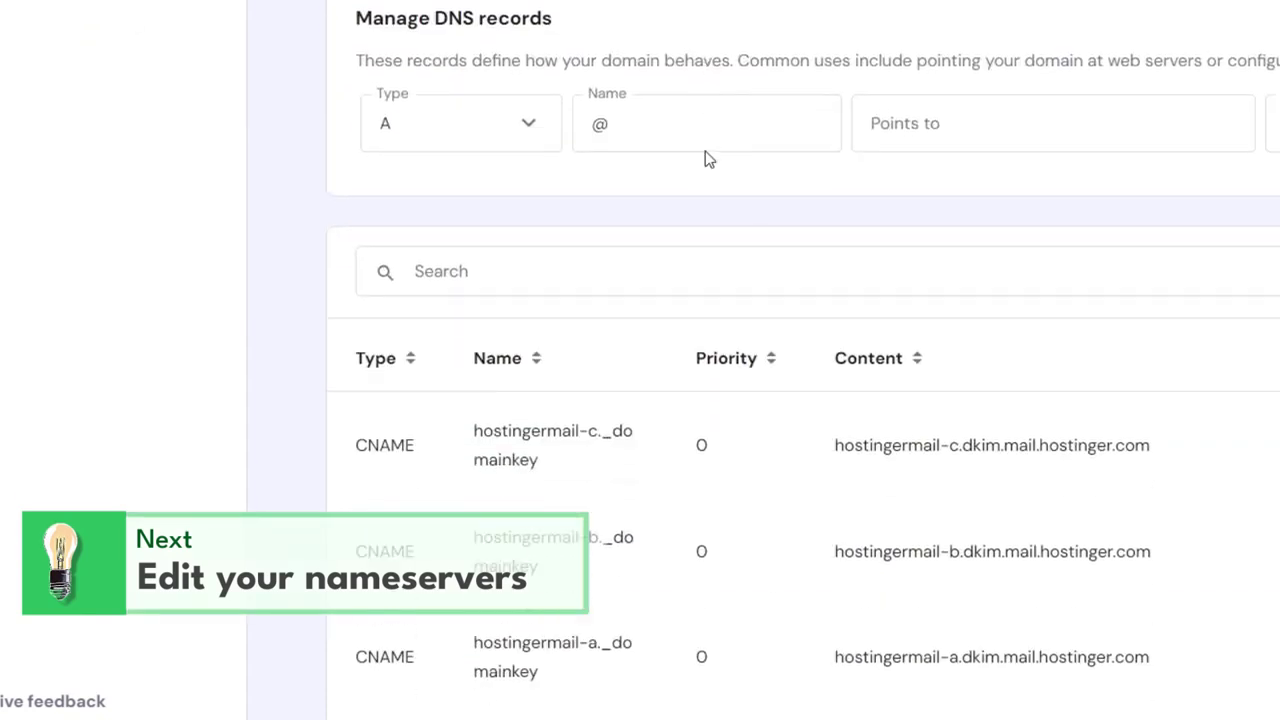
{"action": "scroll", "coordinate": [706, 158], "scroll_direction": "down", "scroll_amount": 1}
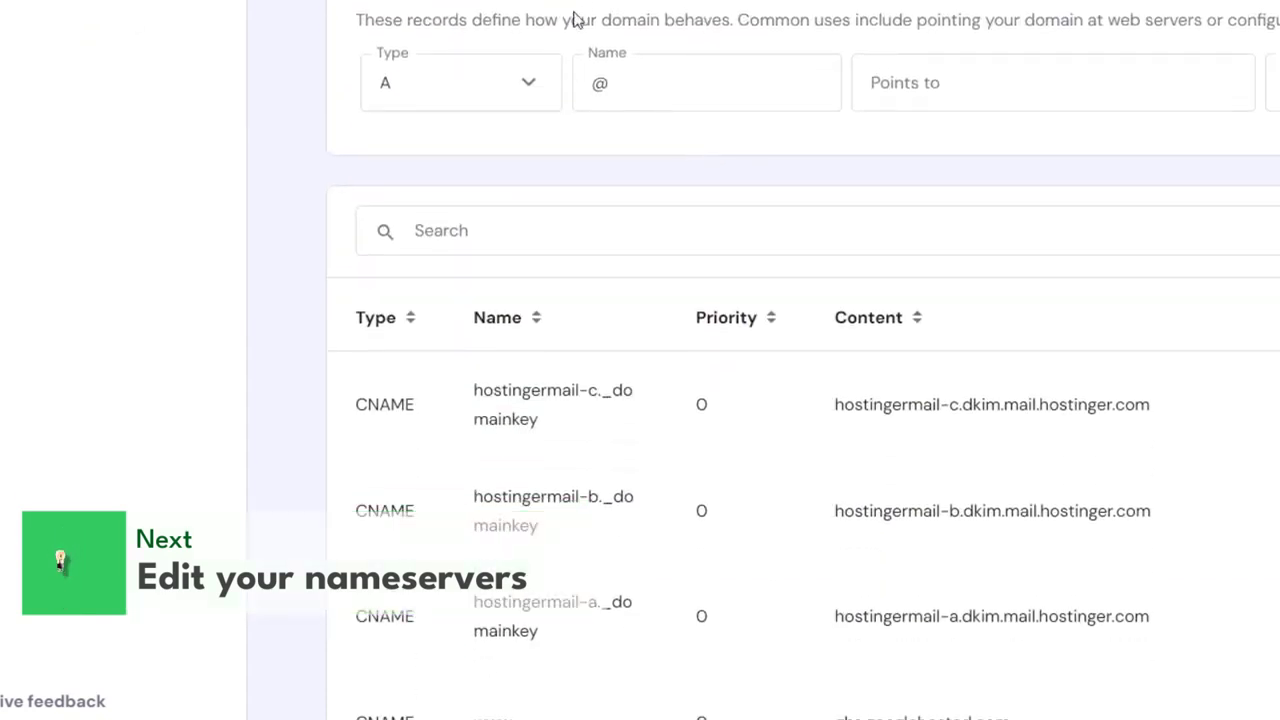
{"action": "left_click", "coordinate": [503, 102]}
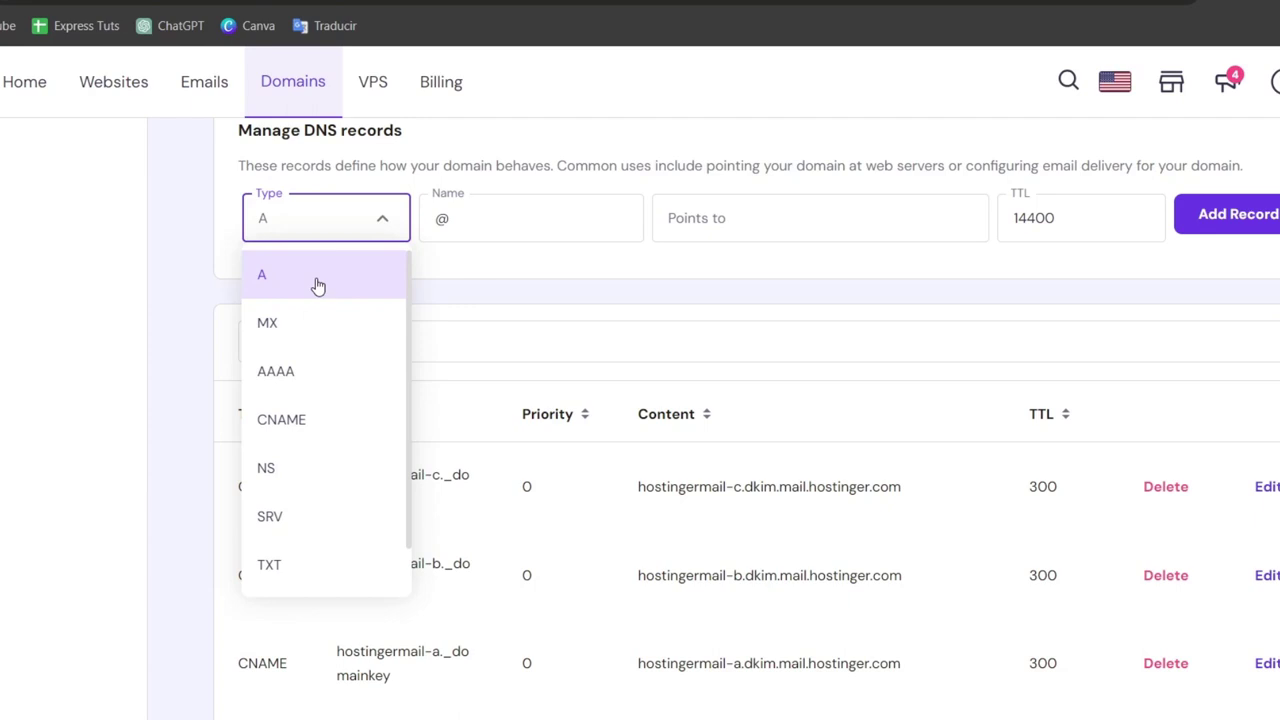
{"action": "left_click", "coordinate": [591, 260]}
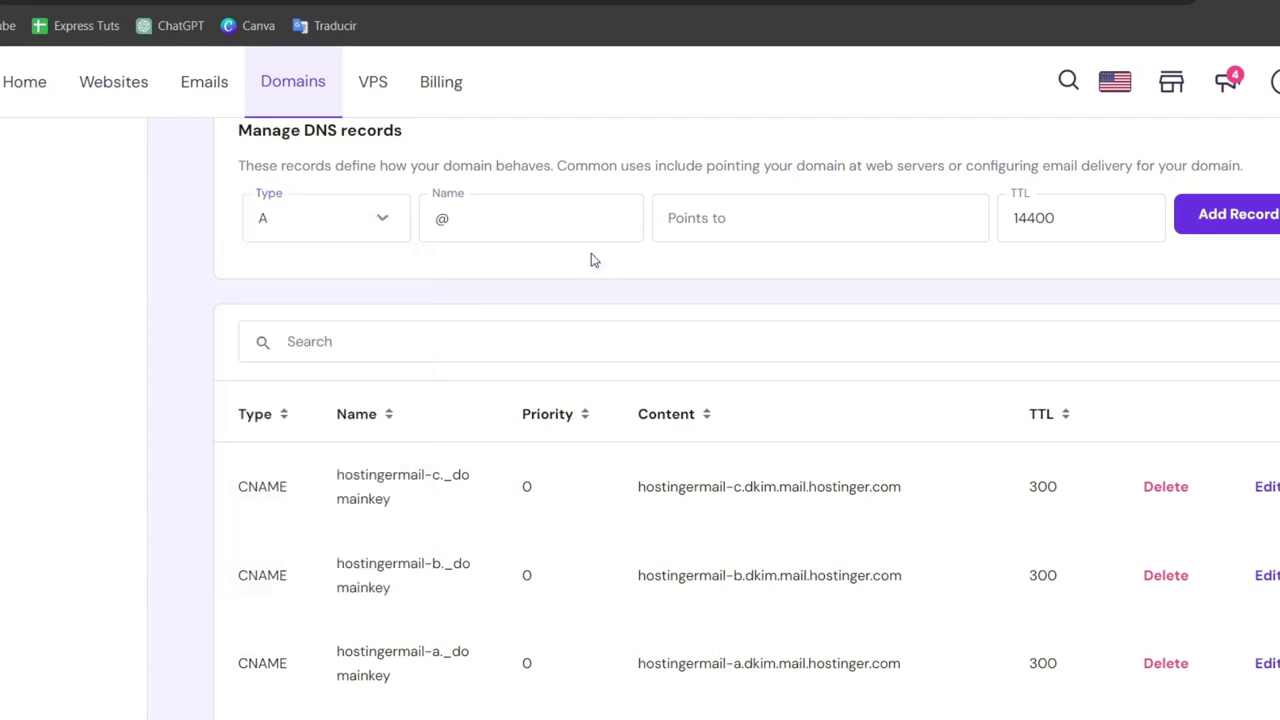
{"action": "left_click", "coordinate": [529, 223]}
{"action": "left_click", "coordinate": [751, 223]}
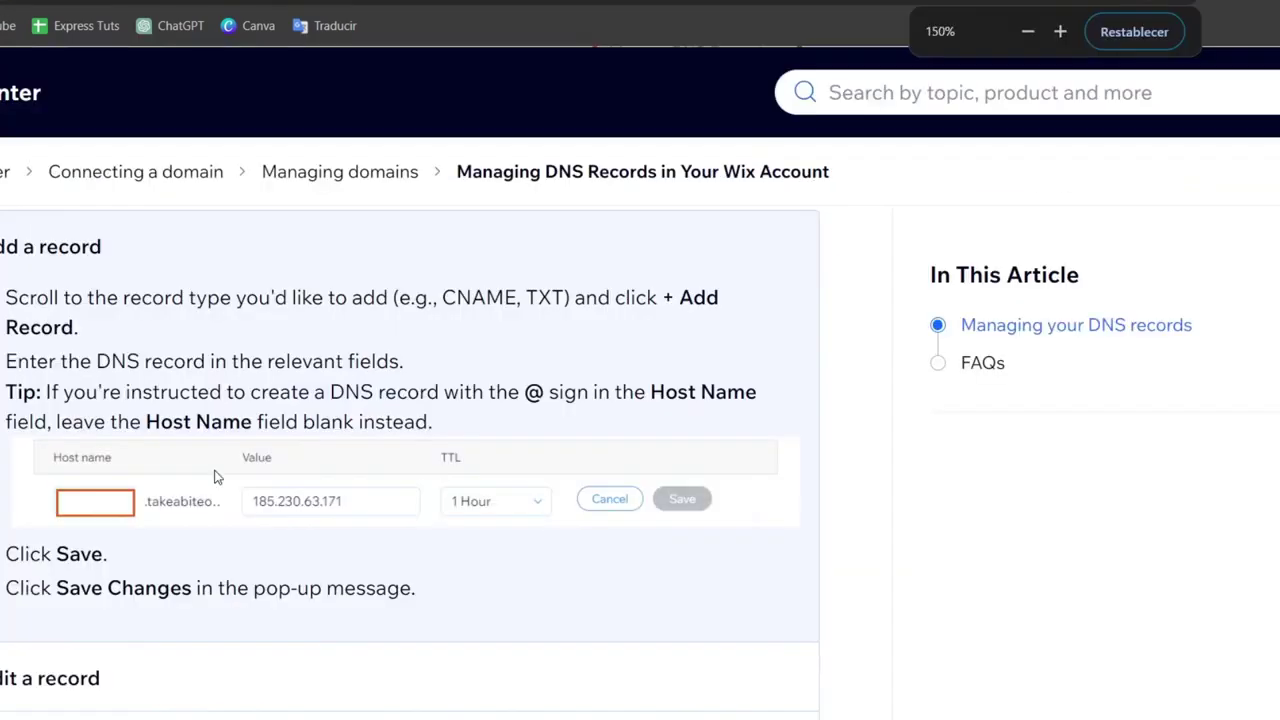
Check Wix's instructions for adding a DNS record against the existing www CNAME record in Hostinger
{"action": "key", "text": "ctrl+plus"}
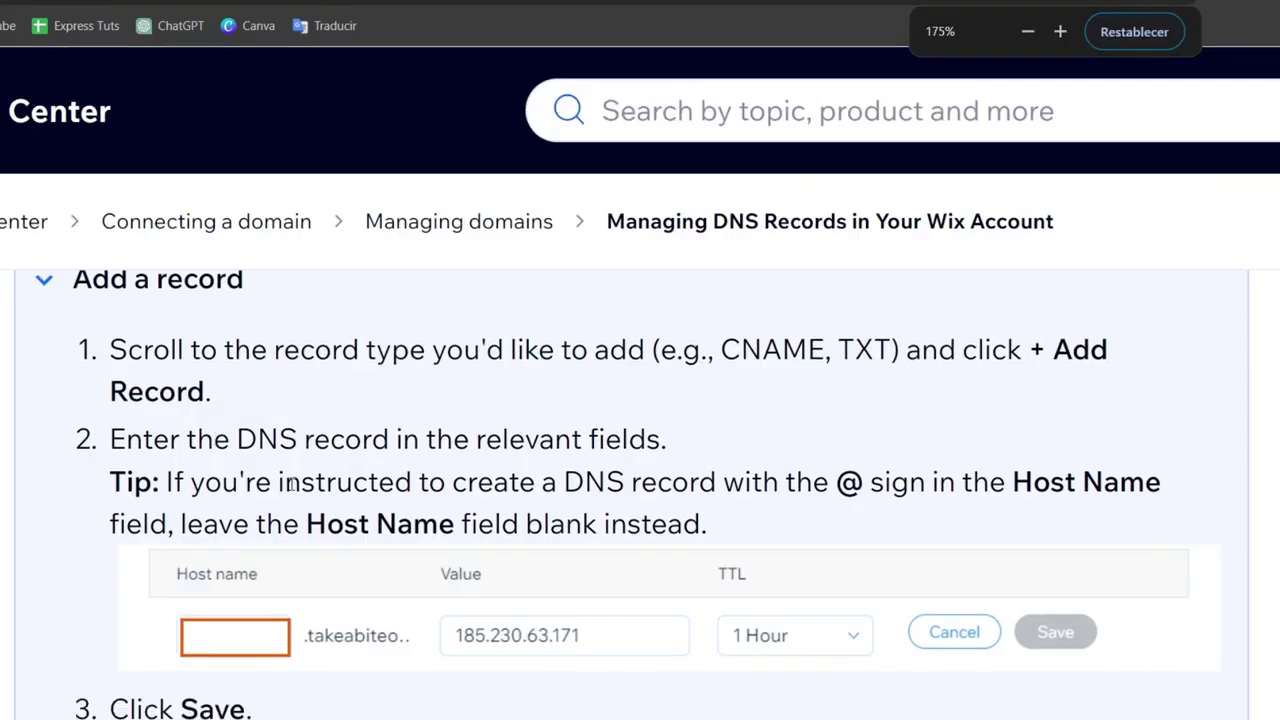
{"action": "scroll", "coordinate": [421, 549], "scroll_direction": "down", "scroll_amount": 1}
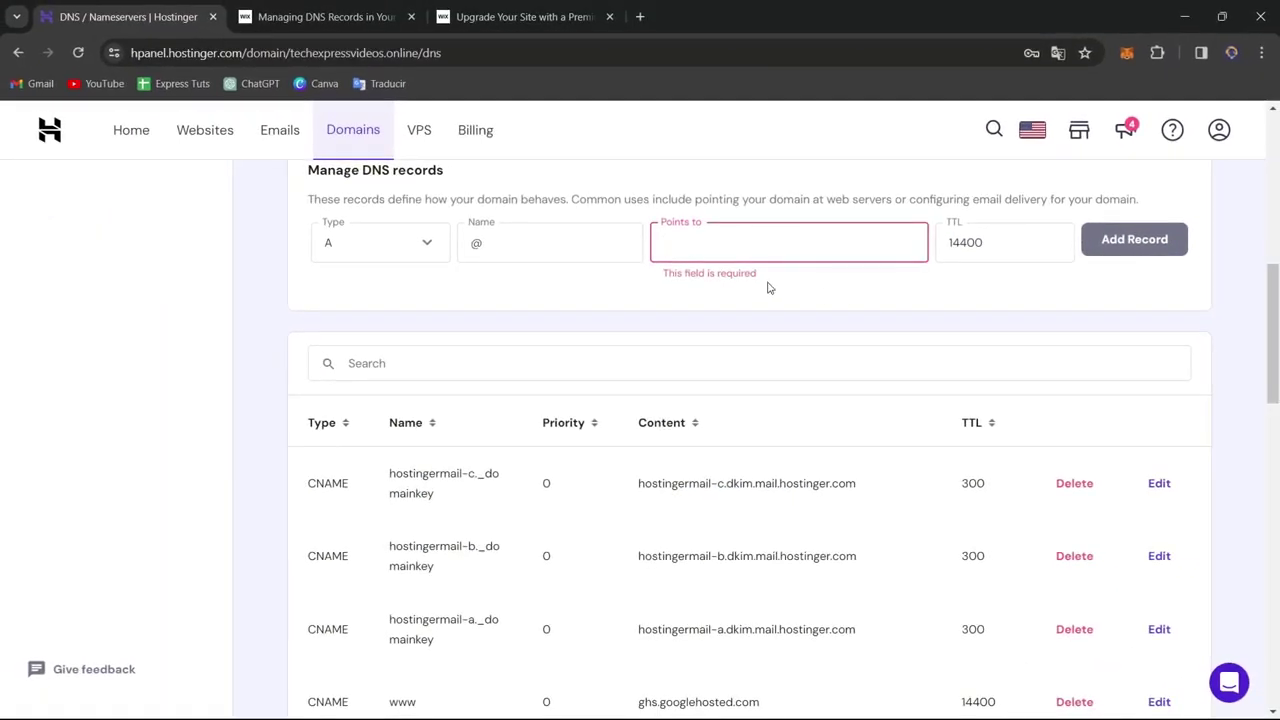
{"action": "scroll", "coordinate": [768, 288], "scroll_direction": "down", "scroll_amount": 3}
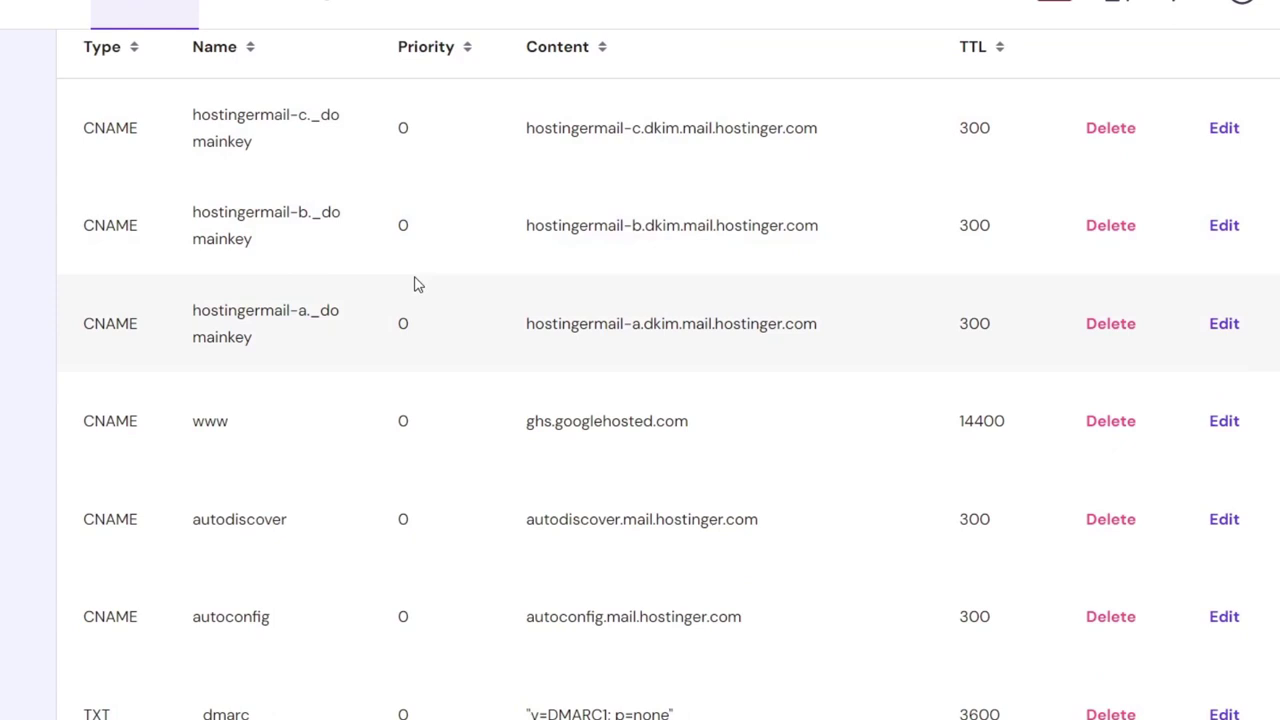
{"action": "scroll", "coordinate": [417, 285], "scroll_direction": "down", "scroll_amount": 1}
{"action": "left_click_drag", "start_coordinate": [43, 305], "coordinate": [1004, 315]}
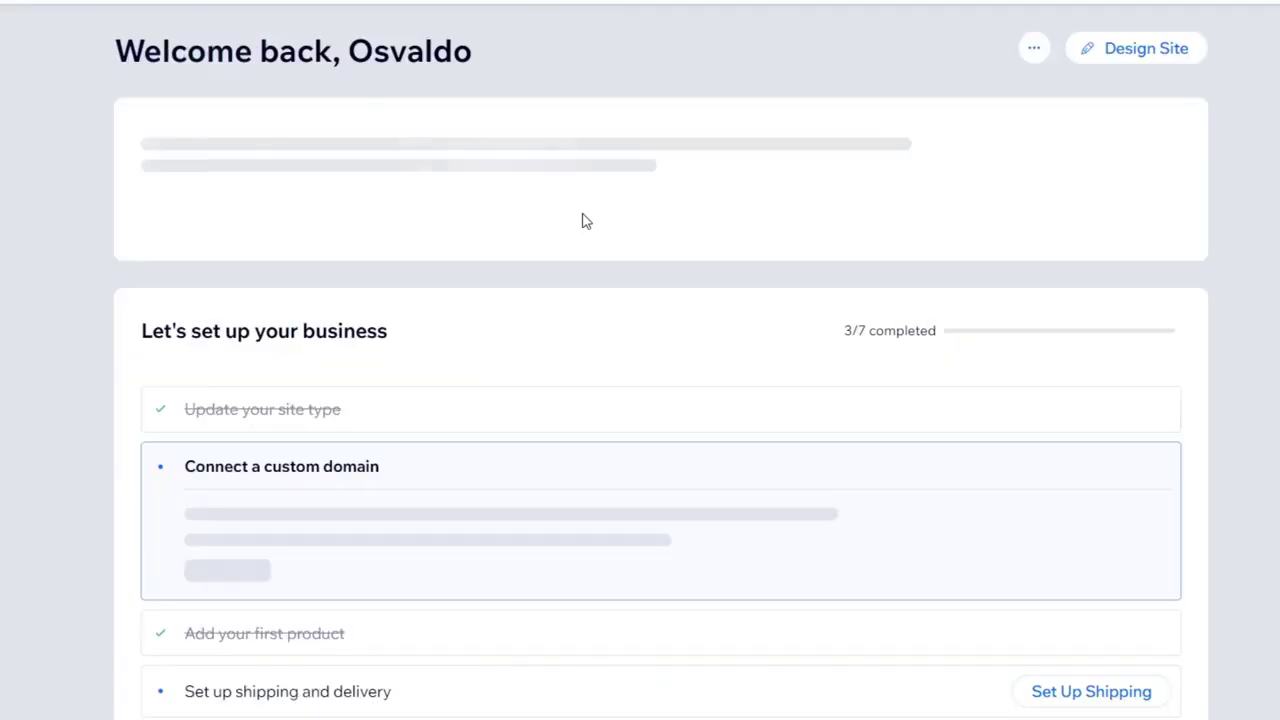
Look through the business setup checklist on the Wix dashboard of My Site 2
{"action": "scroll", "coordinate": [637, 235], "scroll_direction": "down", "scroll_amount": 2}
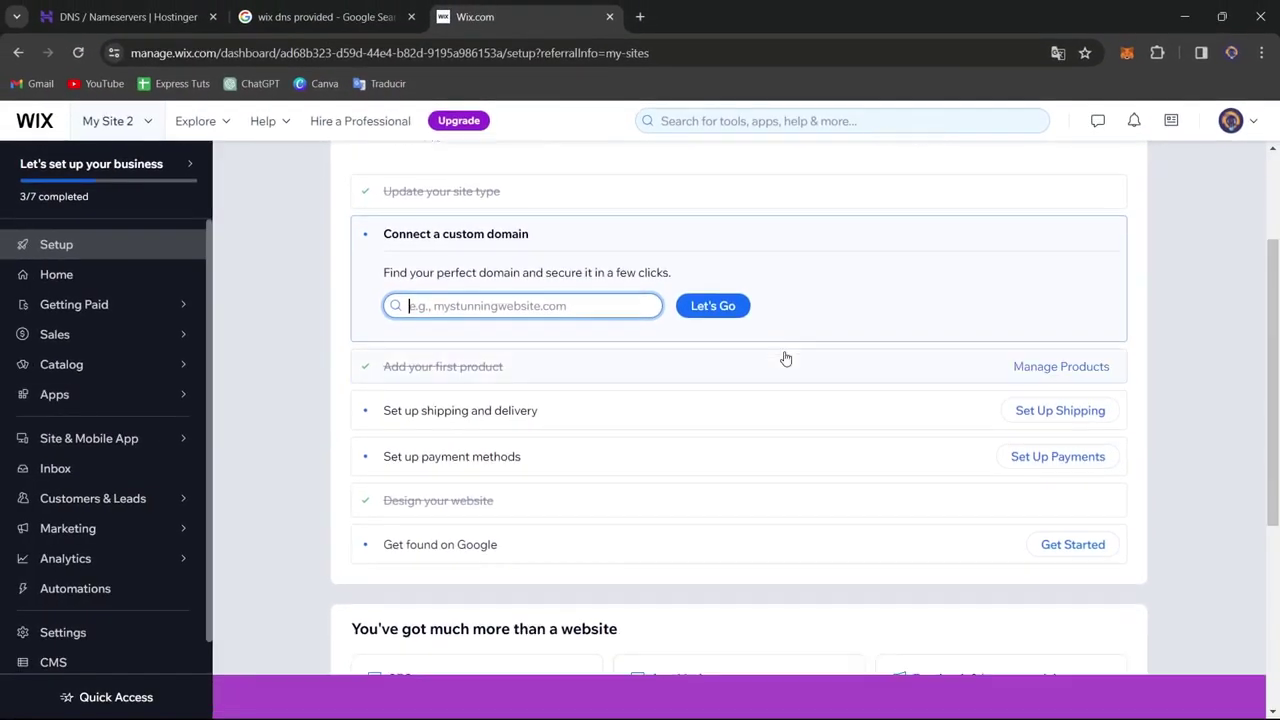
{"action": "scroll", "coordinate": [774, 347], "scroll_direction": "down", "scroll_amount": 2}
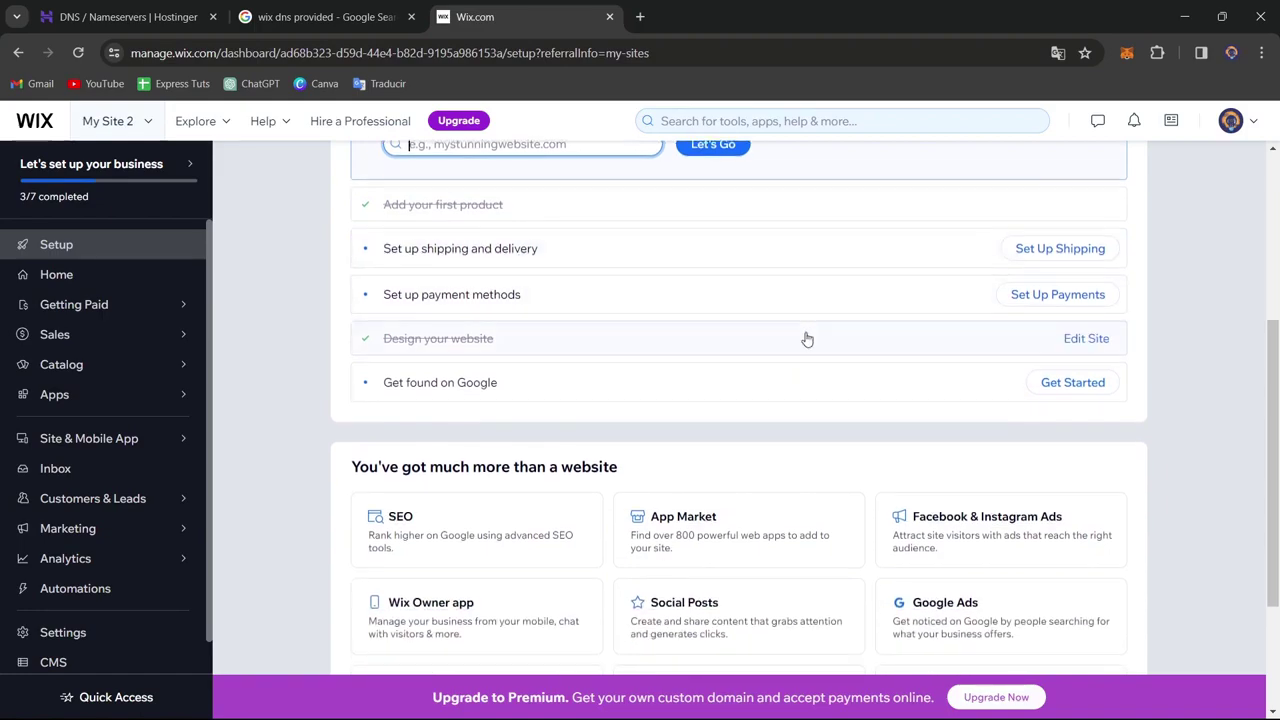
{"action": "scroll", "coordinate": [806, 337], "scroll_direction": "down", "scroll_amount": 2}
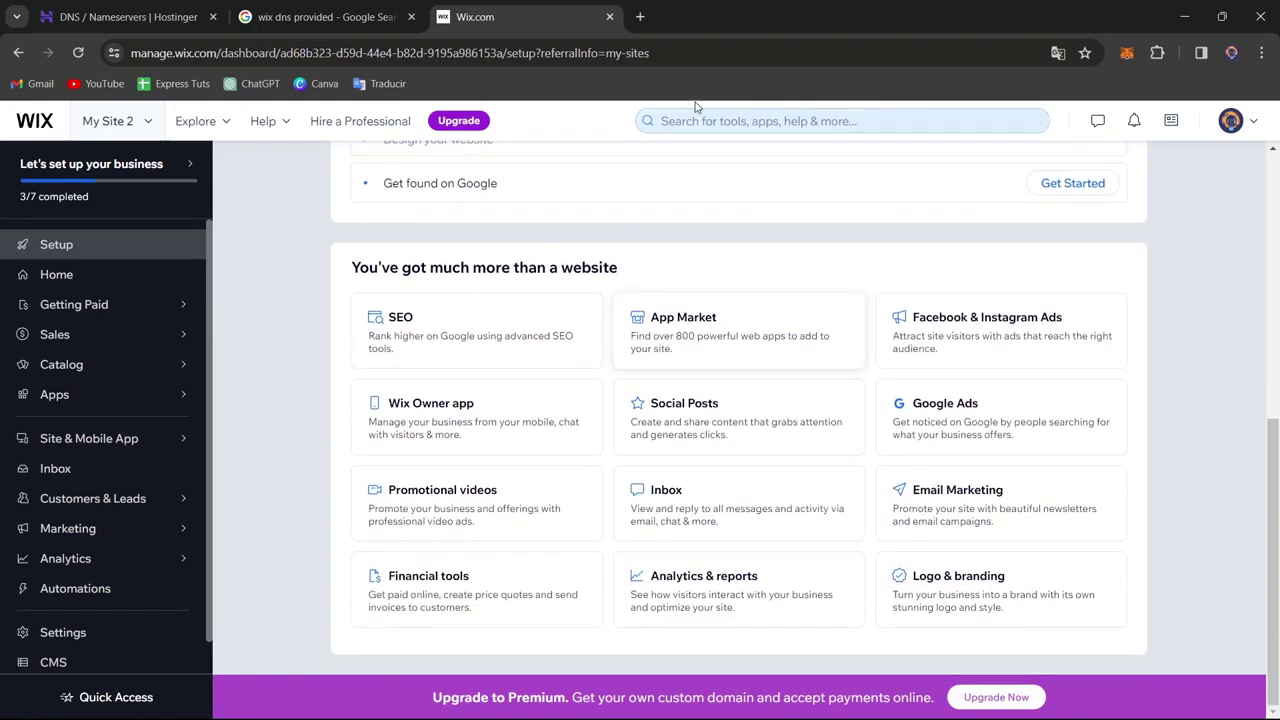
Open a new browser tab, and copy the domain name techexpressvideos.online from its Domain Overview page in Hostinger
{"action": "left_click", "coordinate": [640, 17]}
{"action": "left_click", "coordinate": [586, 54]}
{"action": "left_click", "coordinate": [137, 9]}
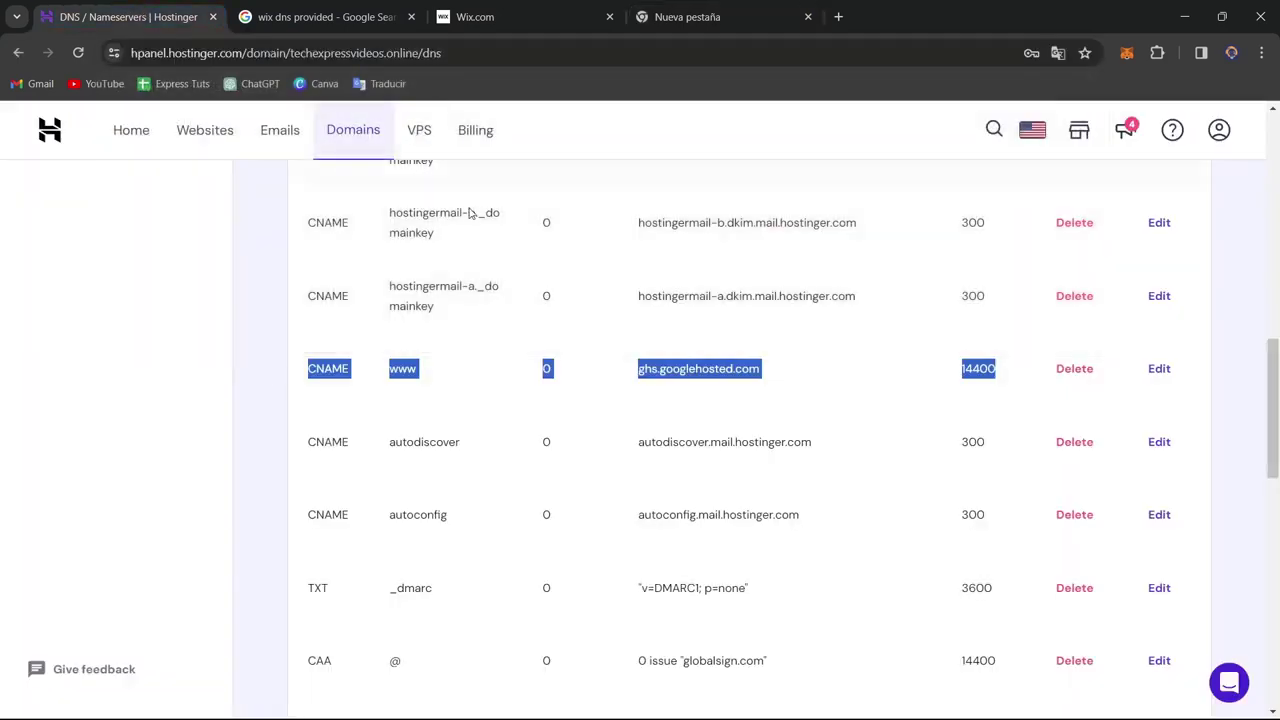
{"action": "scroll", "coordinate": [480, 229], "scroll_direction": "up", "scroll_amount": 10}
{"action": "left_click", "coordinate": [137, 211]}
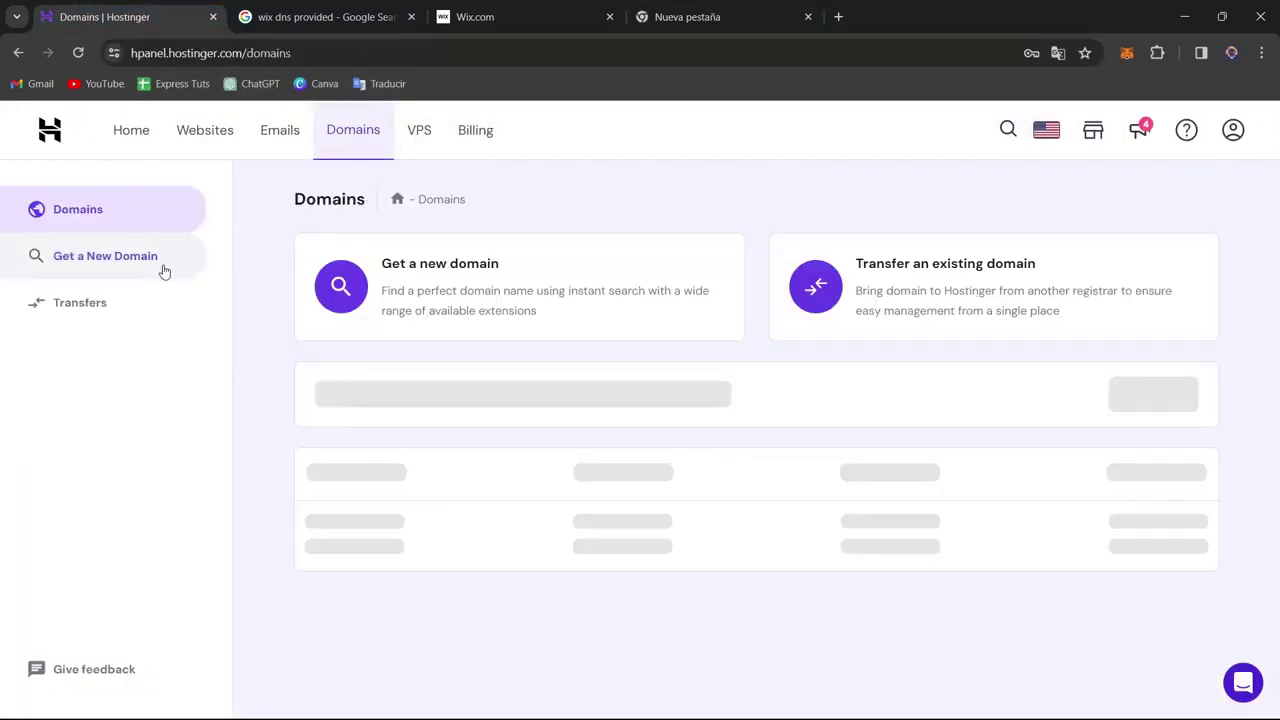
{"action": "left_click", "coordinate": [471, 592]}
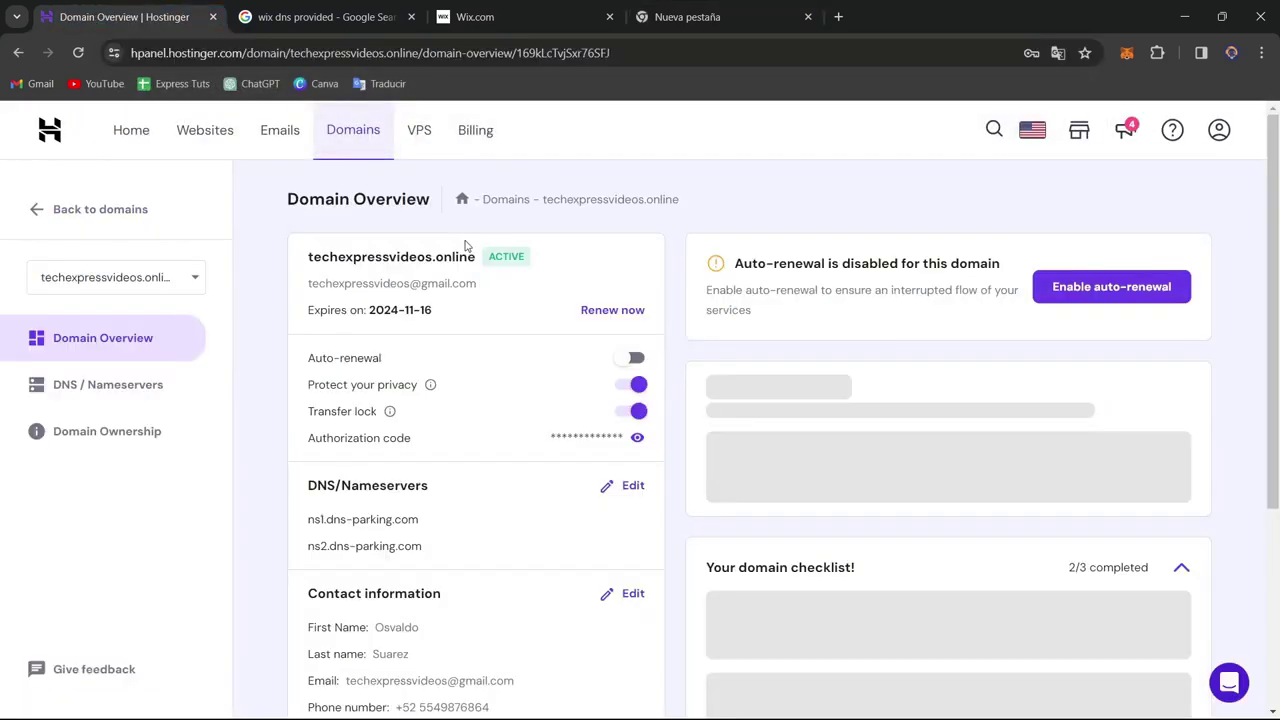
{"action": "left_click_drag", "start_coordinate": [476, 257], "coordinate": [315, 249]}
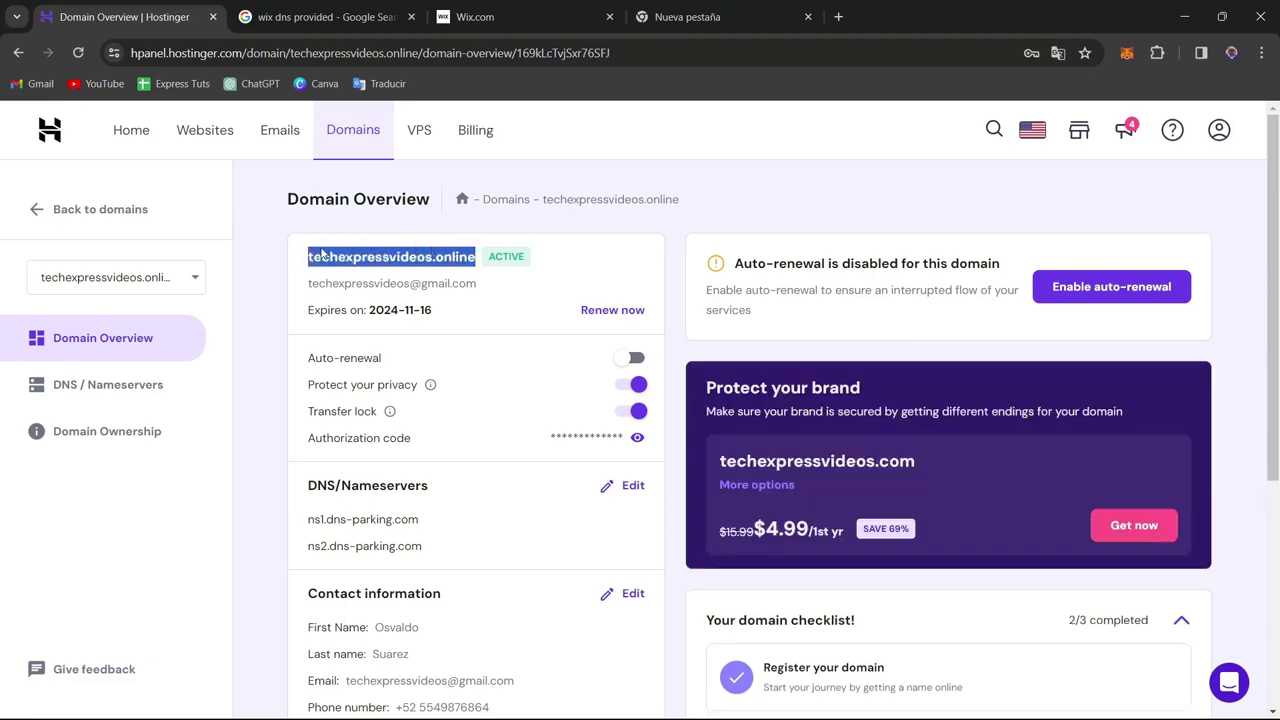
{"action": "key", "text": "ctrl+c"}
Test the domain by visiting techexpressvideos.online in the new browser tab and reloading the page
{"action": "left_click", "coordinate": [690, 17]}
{"action": "key", "text": "ctrl+v"}
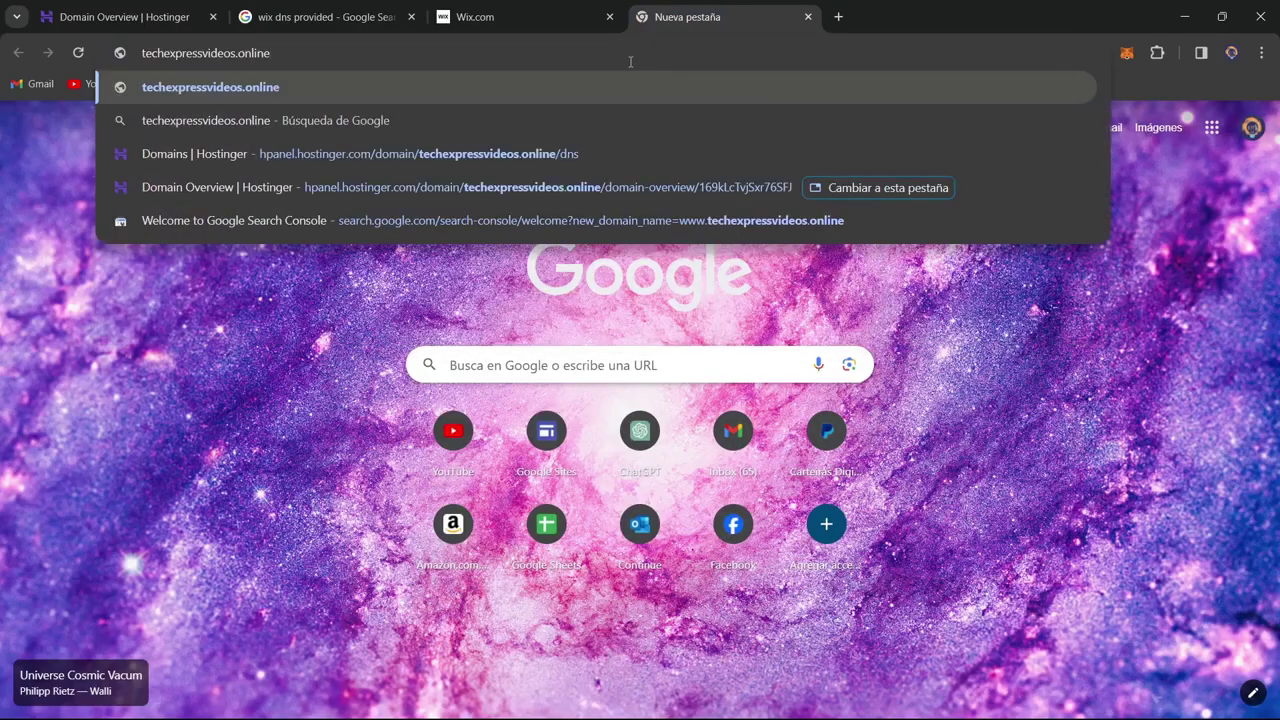
{"action": "key", "text": "Return"}
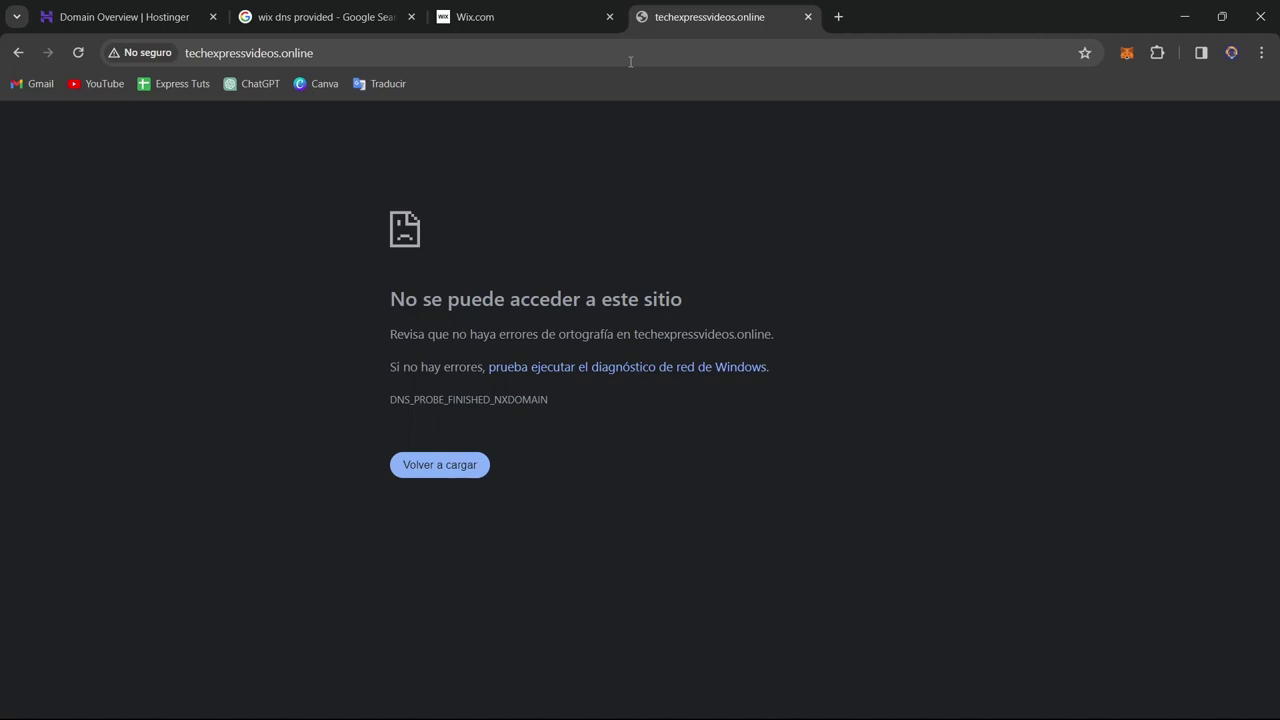
{"action": "left_click", "coordinate": [463, 472]}
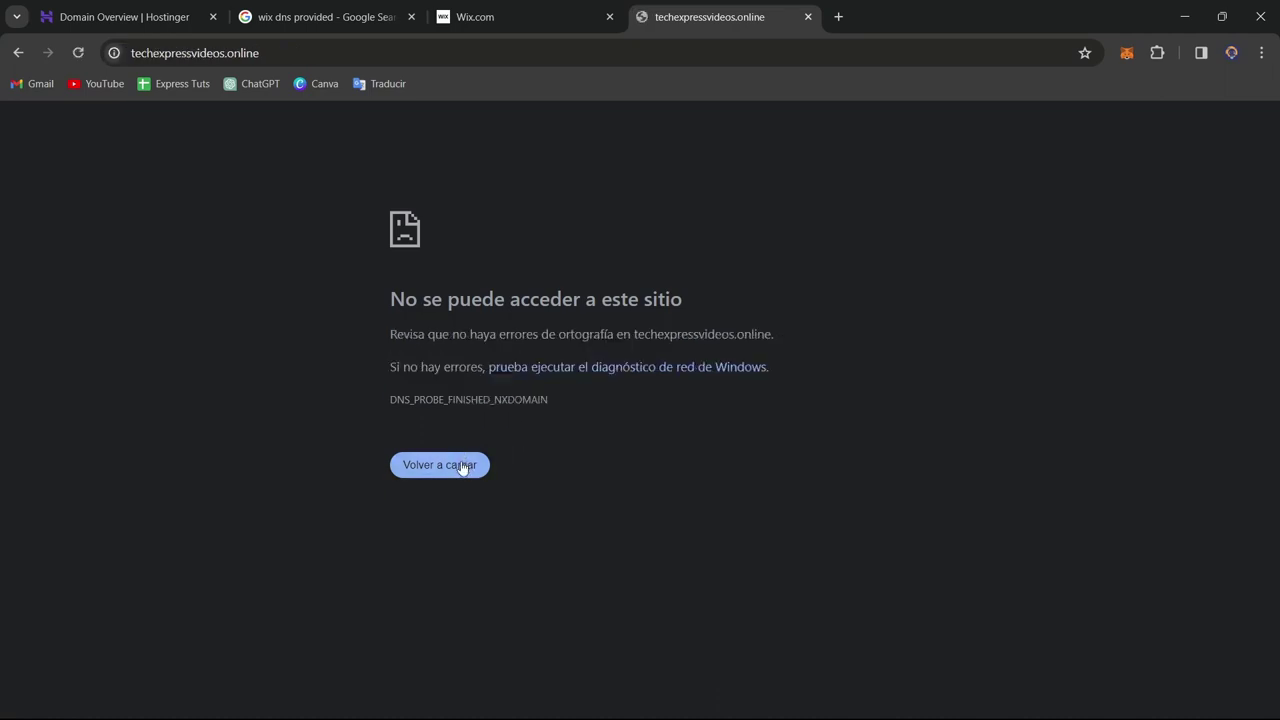
Review the Hostinger domain overview and the "Connect a custom domain" task on the Wix dashboard
{"action": "key", "text": "ctrl+1"}
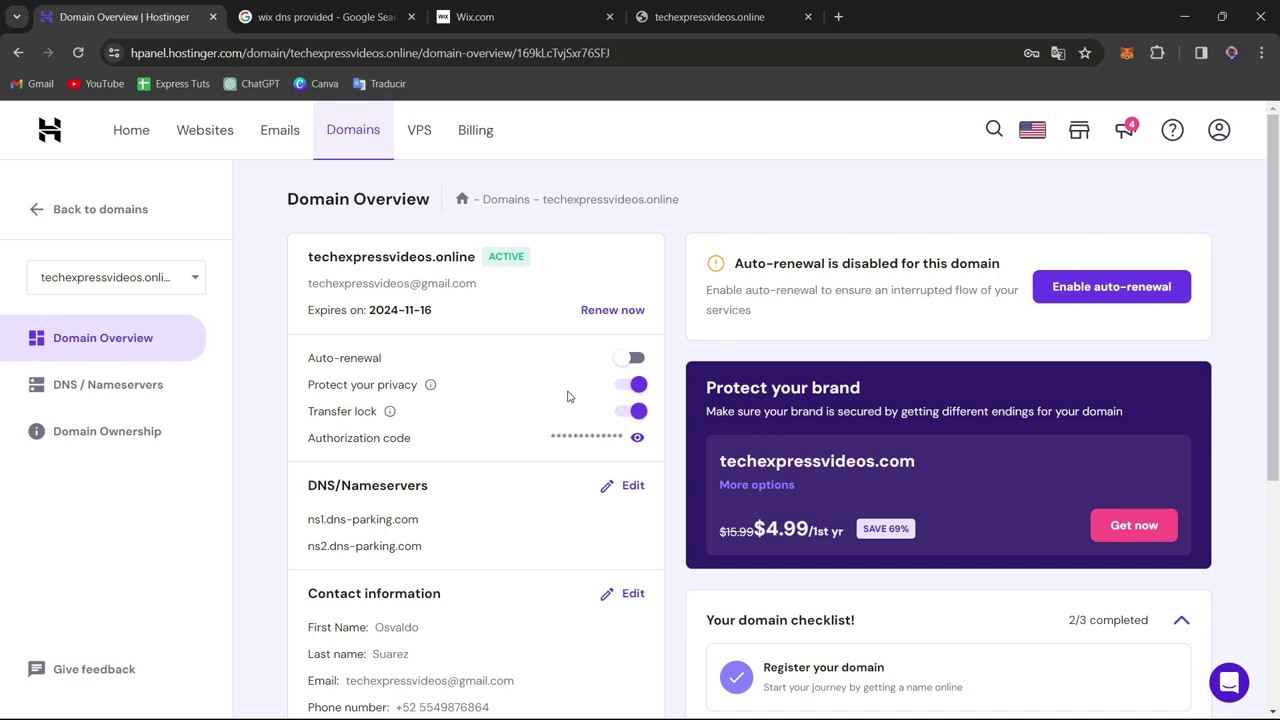
{"action": "left_click", "coordinate": [520, 22]}
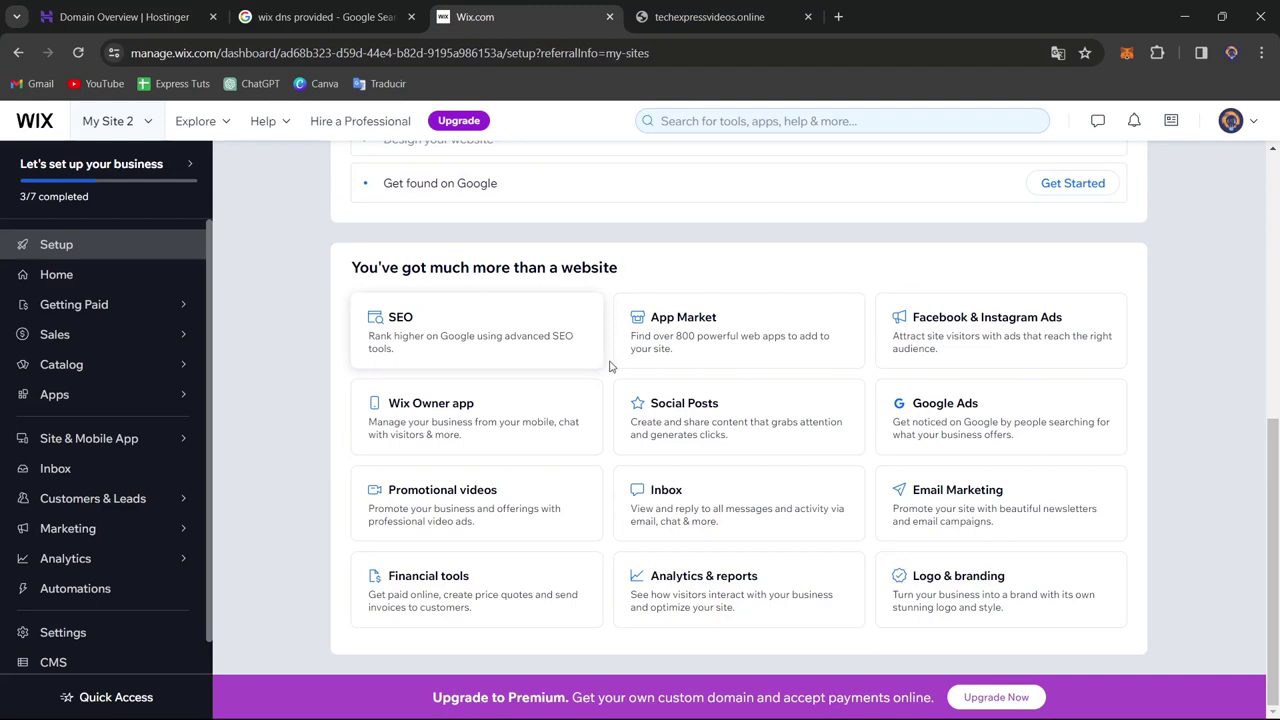
{"action": "scroll", "coordinate": [634, 375], "scroll_direction": "up", "scroll_amount": 5}
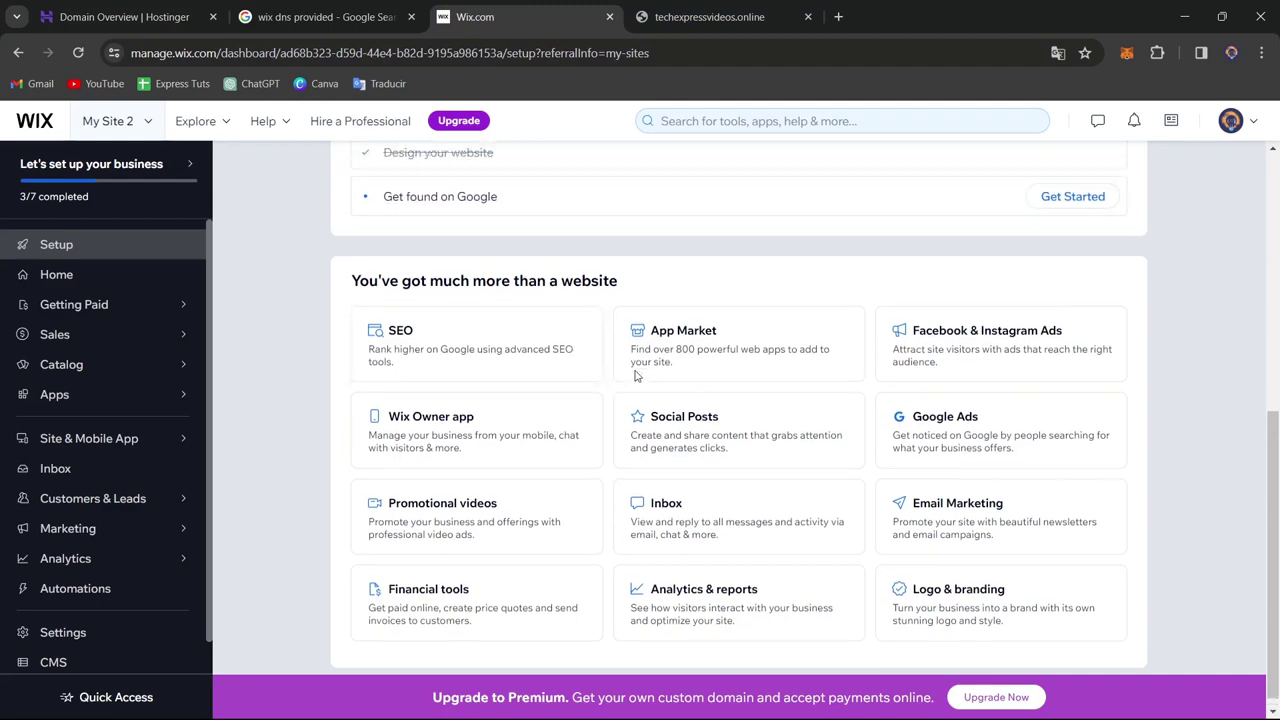
{"action": "scroll", "coordinate": [636, 377], "scroll_direction": "down", "scroll_amount": 3}
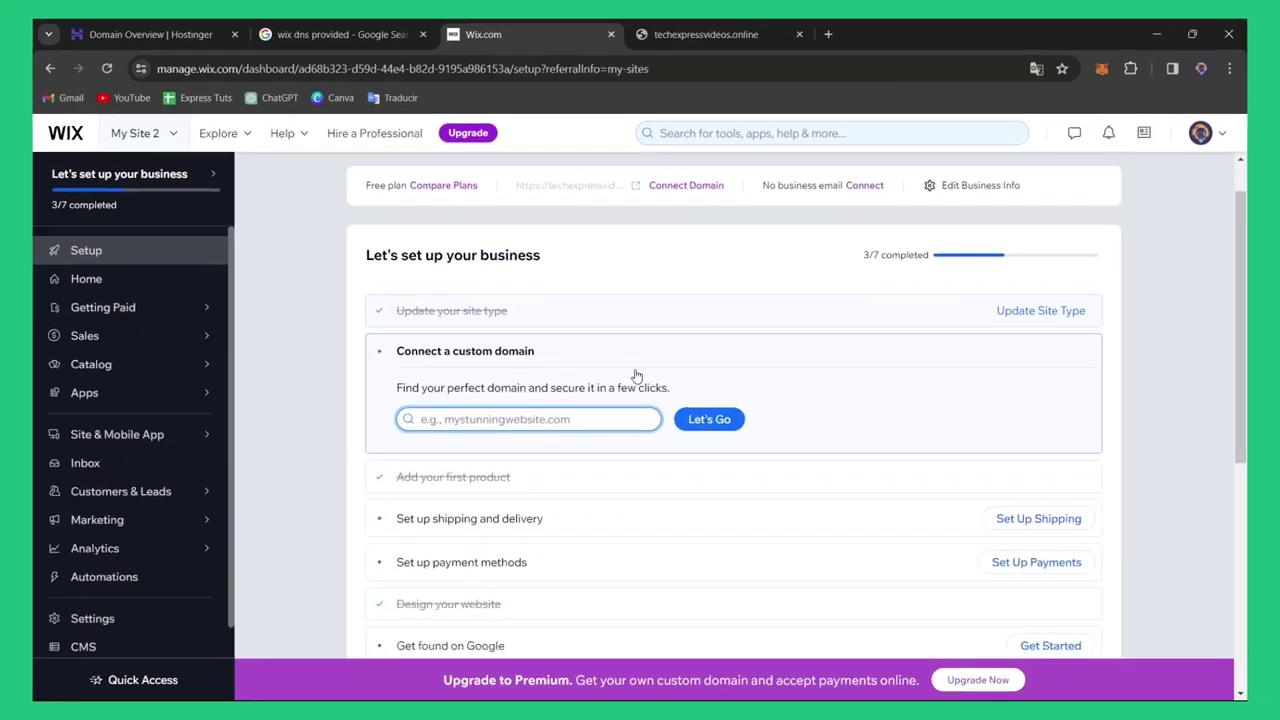